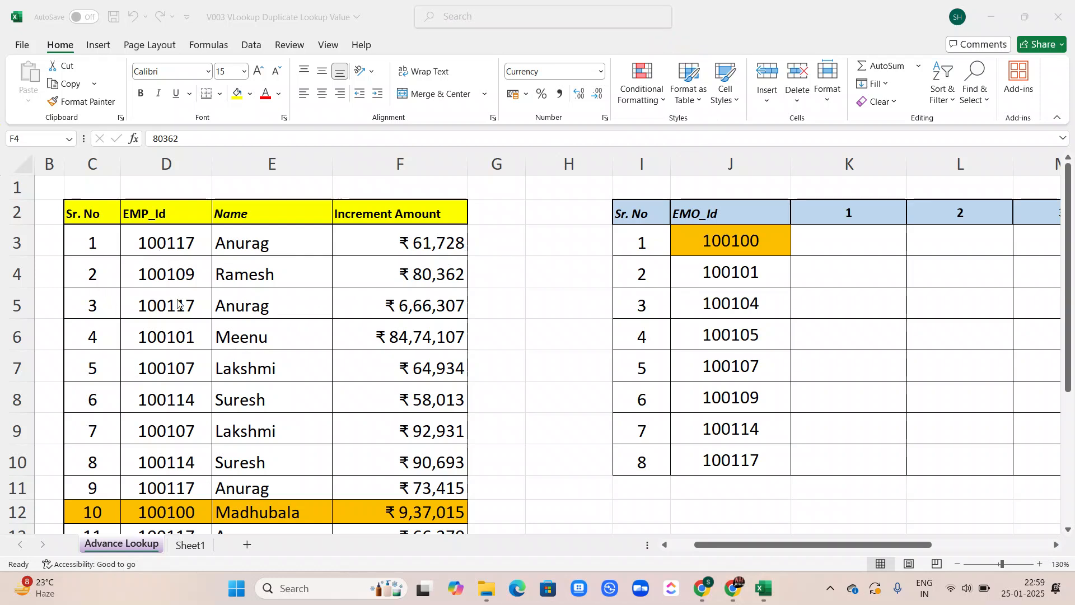
# Examine the increment table for employees that appear in several rows of the Name column
pyautogui.press('F2')
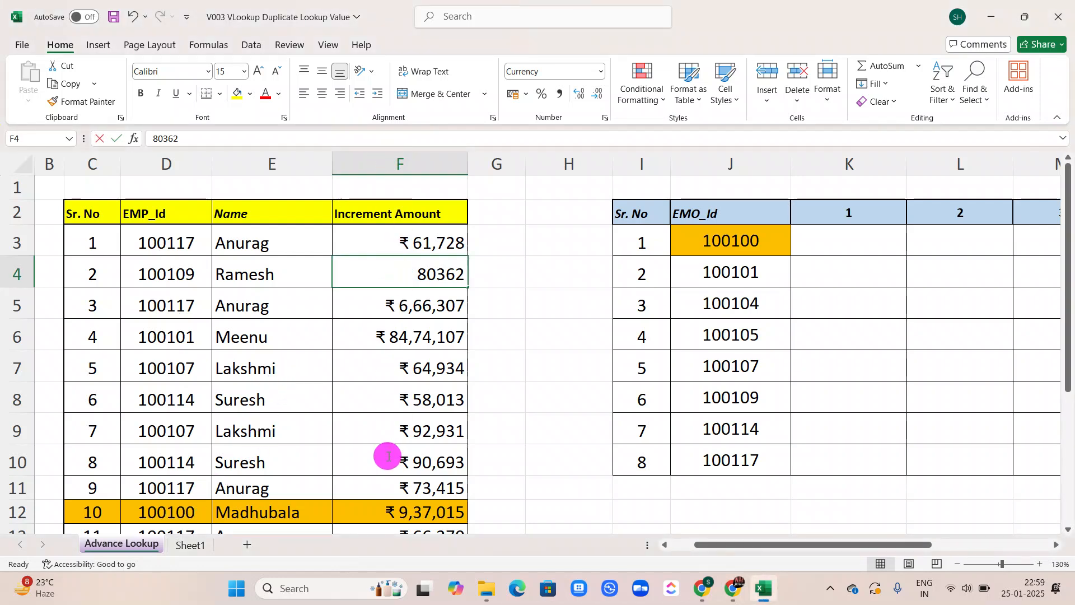
pyautogui.press('F2')
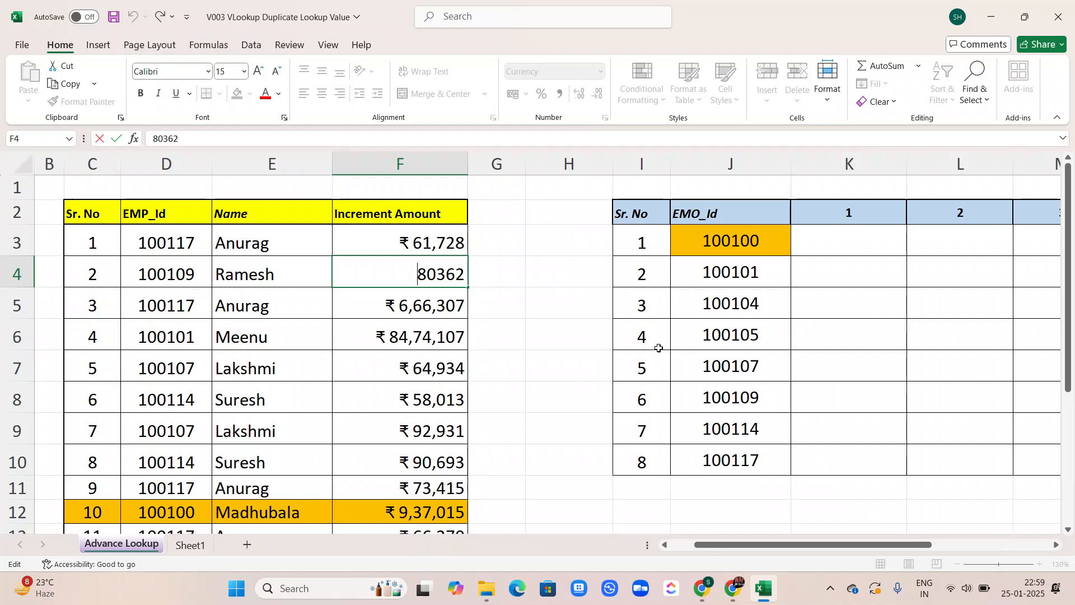
pyautogui.hscroll(1, 668, 323)
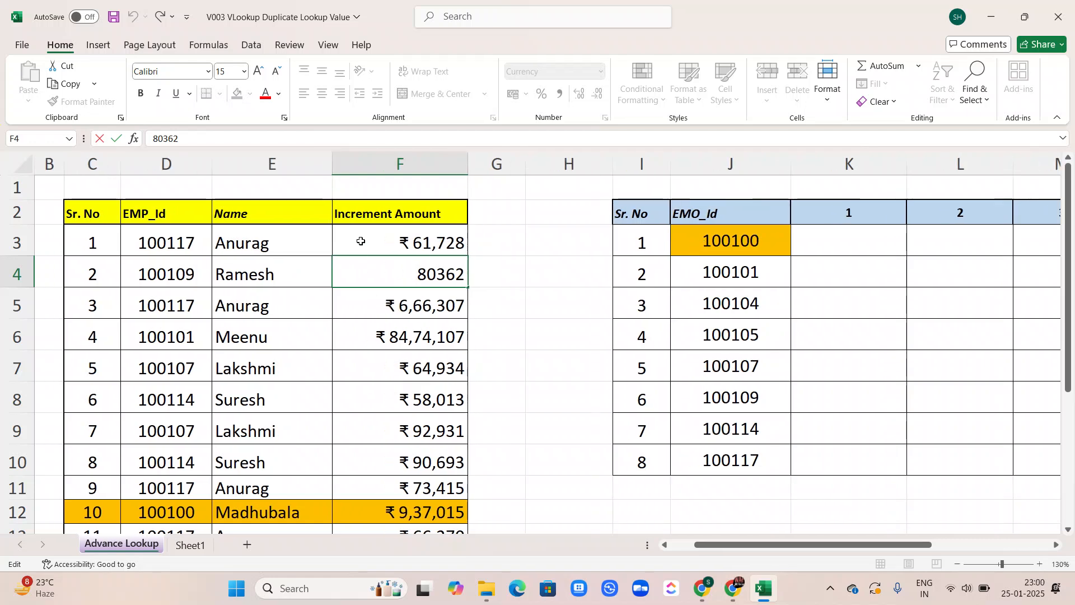
pyautogui.scroll(-1, 386, 420)
pyautogui.scroll(1, 386, 419)
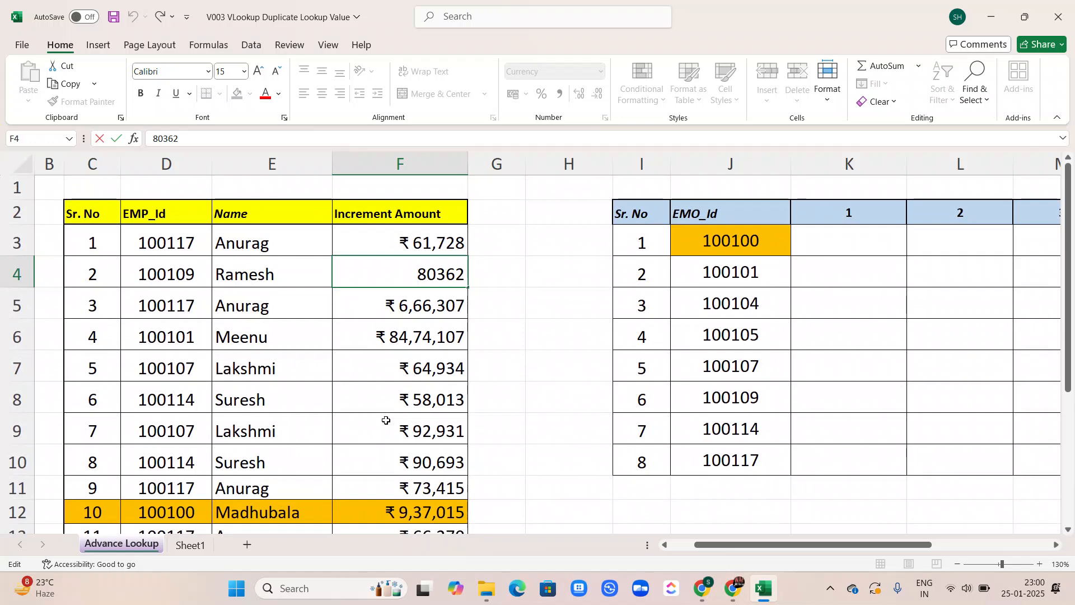
pyautogui.click(153, 243)
pyautogui.click(241, 243)
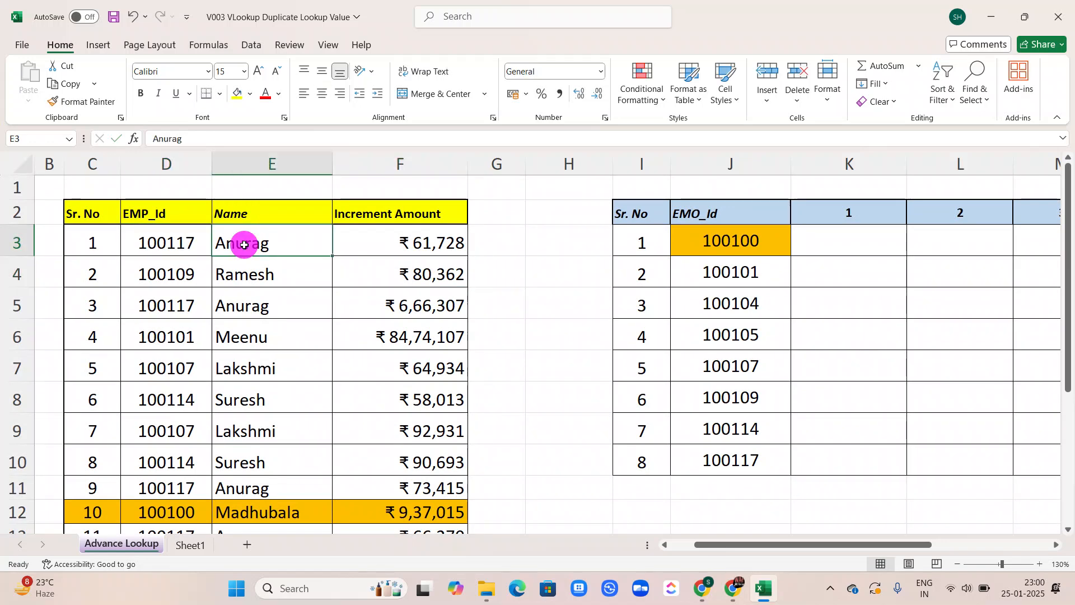
pyautogui.click(251, 299)
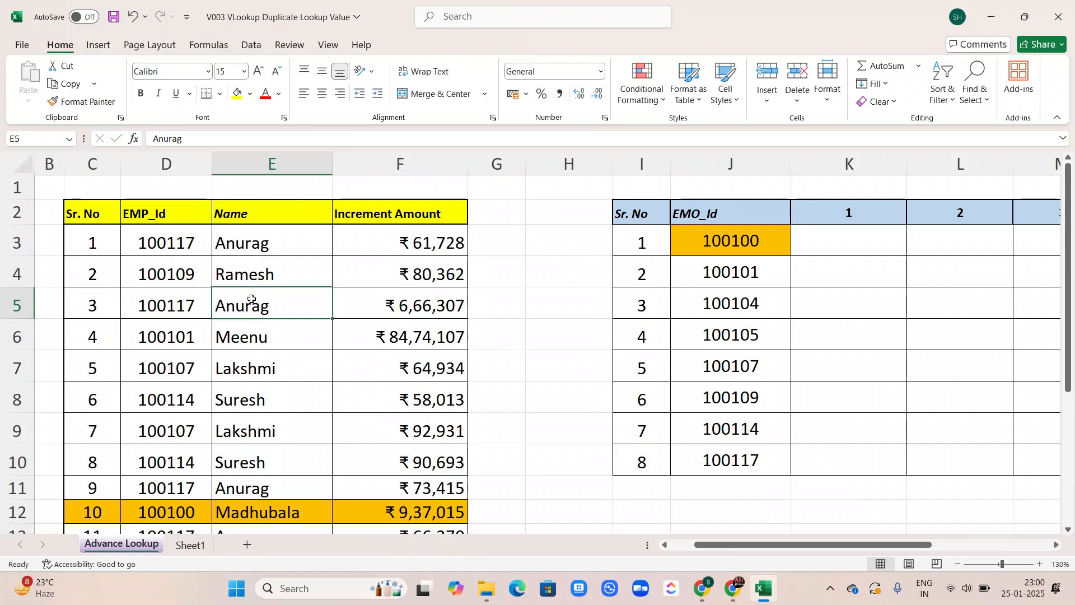
pyautogui.click(245, 492)
pyautogui.scroll(-2, 246, 494)
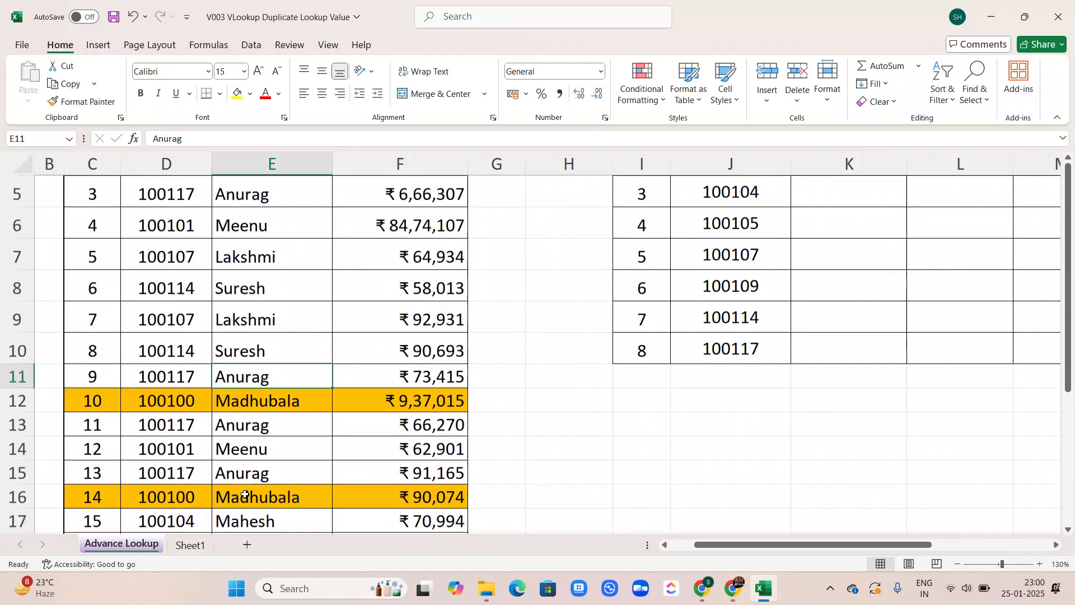
pyautogui.scroll(3, 245, 494)
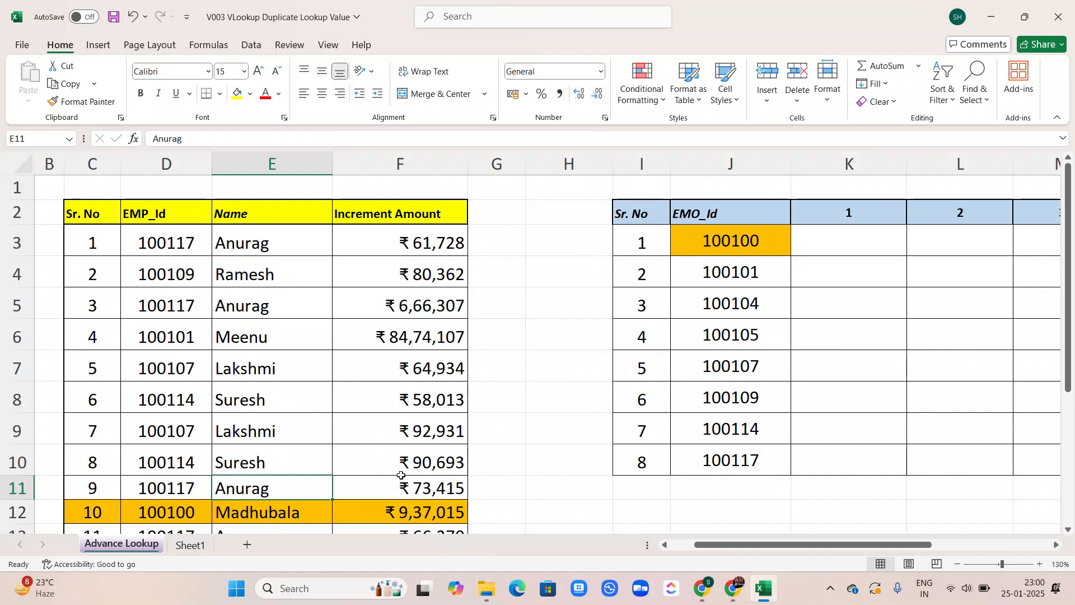
# Begin a TEXTJOIN formula in K3 with ", " as the delimiter and TRUE to ignore empty cells
pyautogui.click(837, 230)
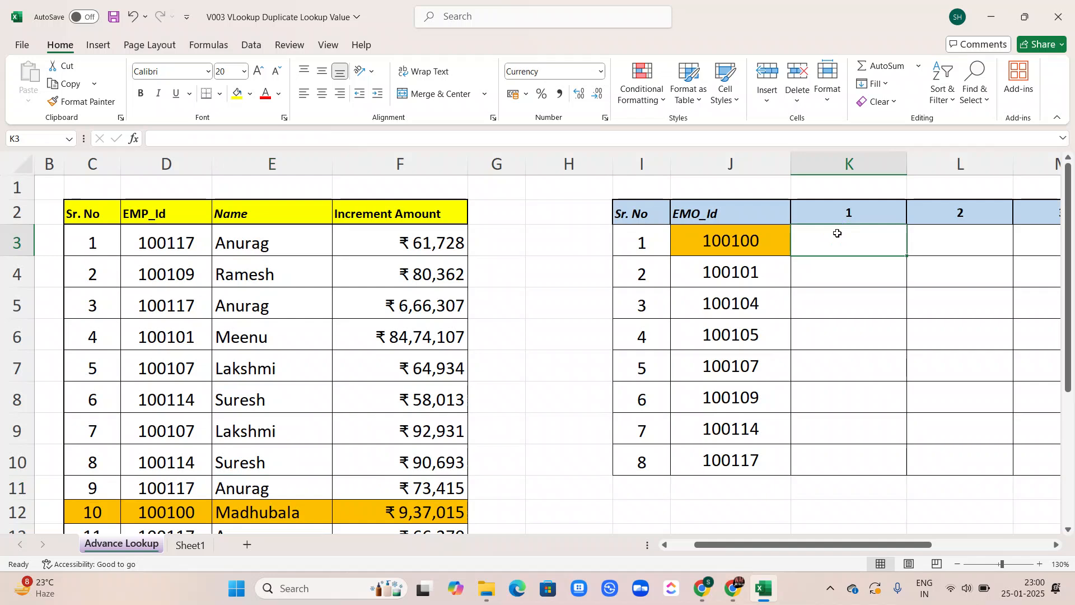
pyautogui.write('=')
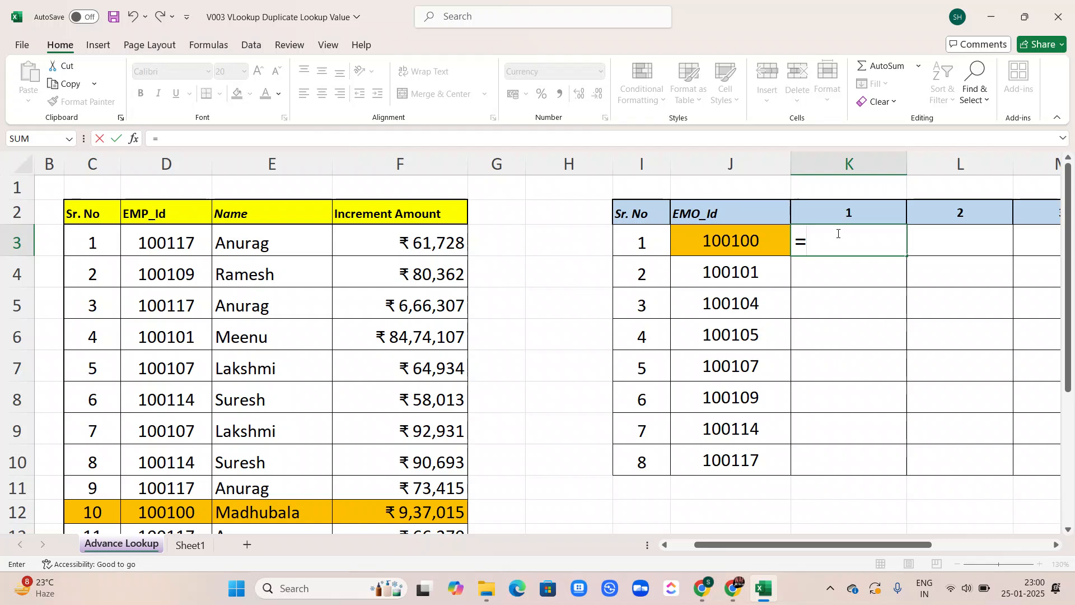
pyautogui.write('tex')
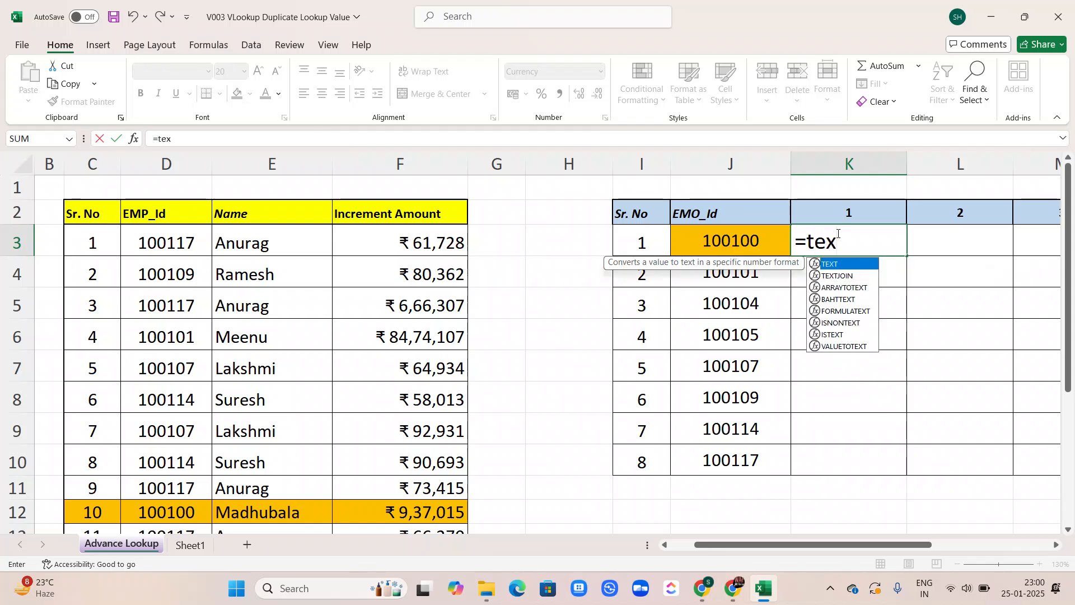
pyautogui.press('Down')
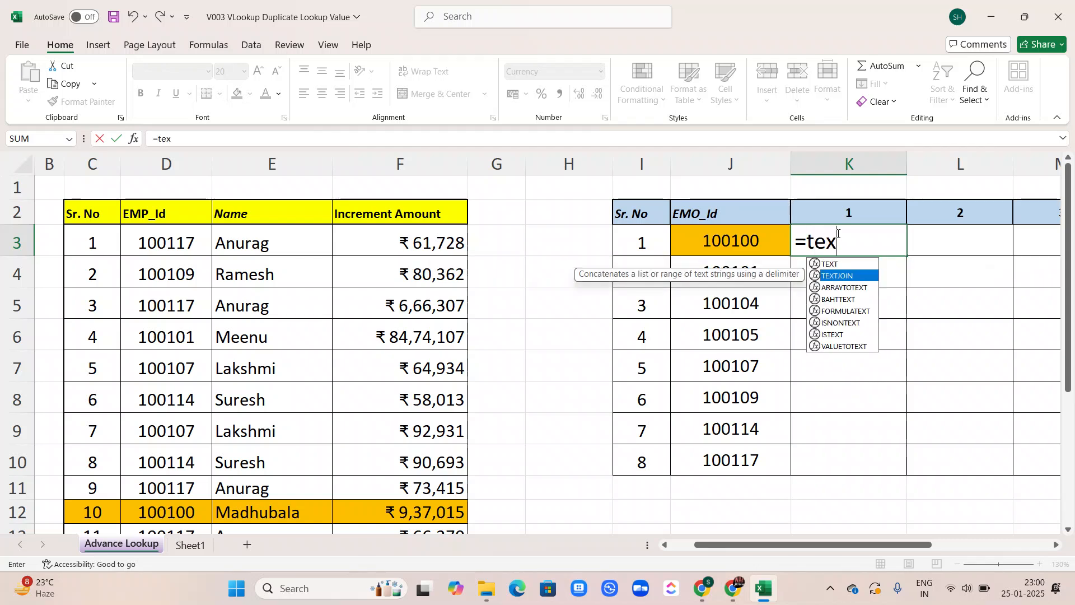
pyautogui.press('Tab')
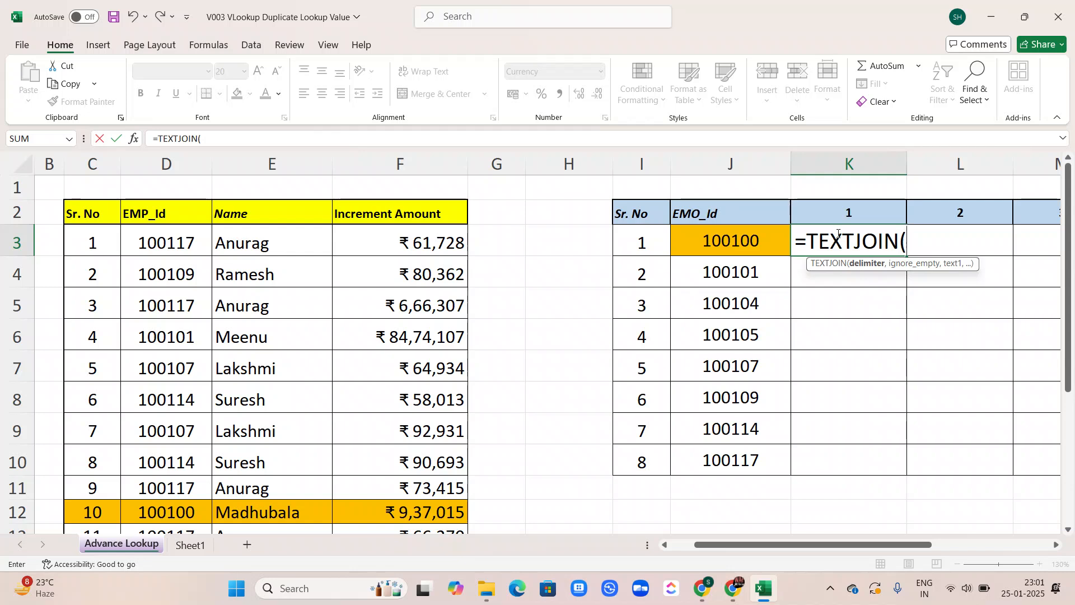
pyautogui.write('",')
pyautogui.write(',')
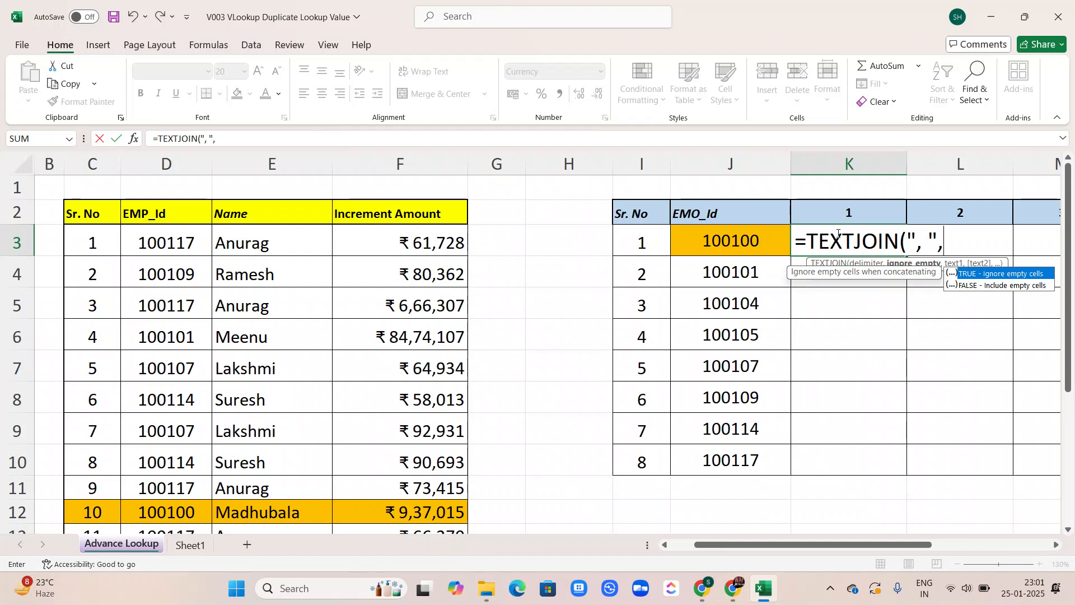
pyautogui.press('Tab')
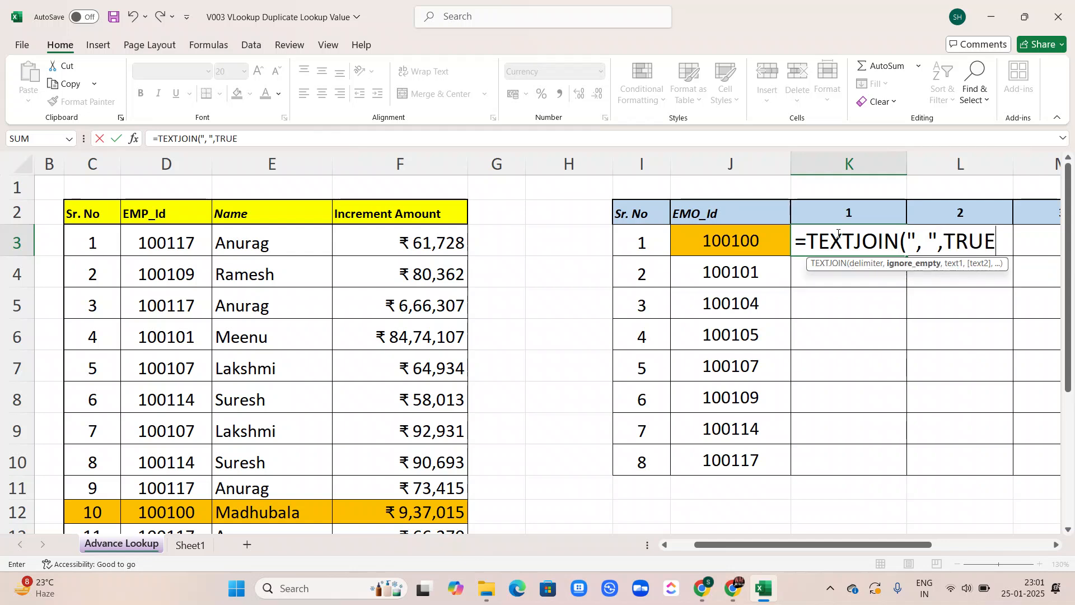
pyautogui.write(',')
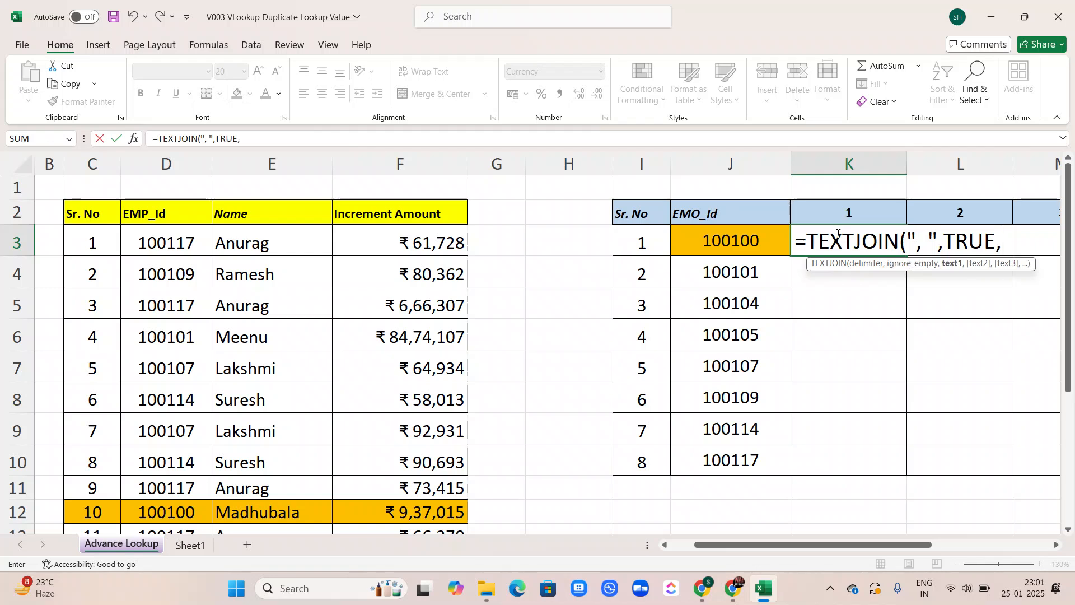
pyautogui.write('if')
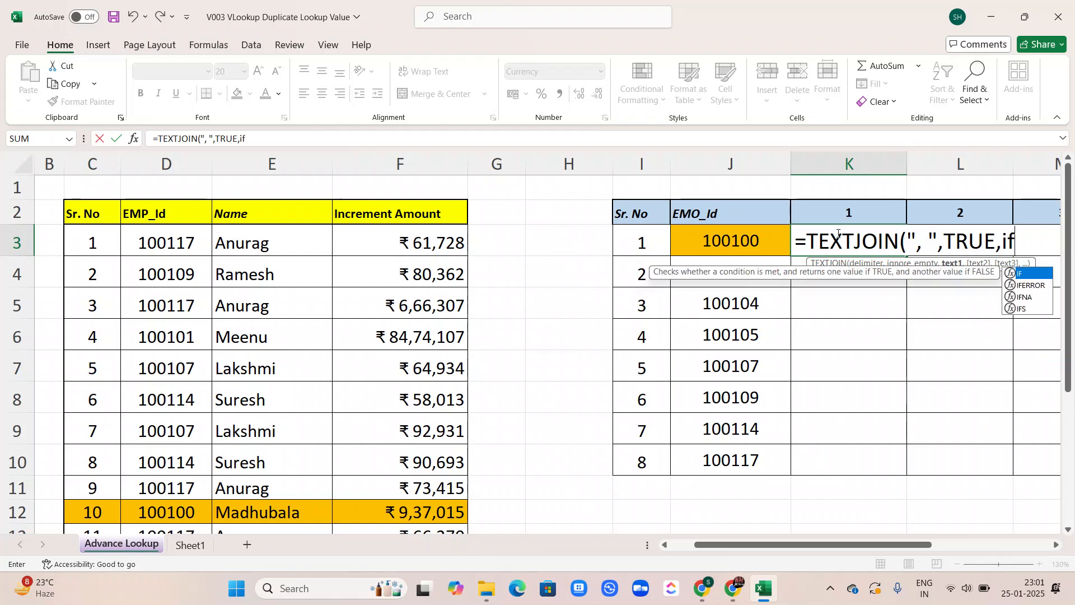
# Nest an IF in the K3 formula that tests whether the absolute range $D$3:$D$22 equals J3
pyautogui.press('Tab')
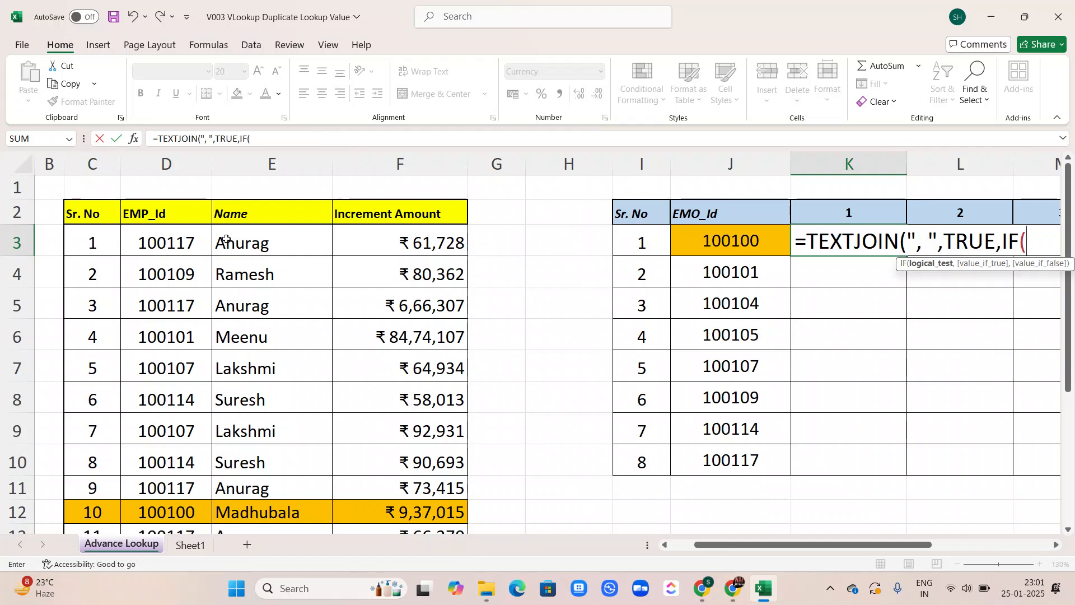
pyautogui.click(186, 242)
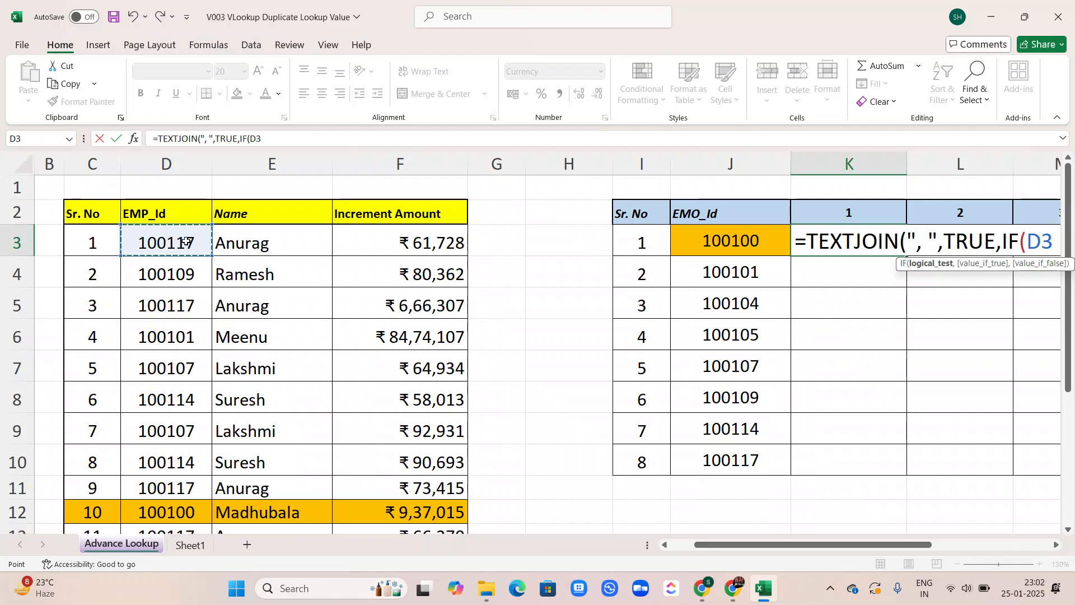
pyautogui.hotkey('ctrl', 'shift', 'Down')
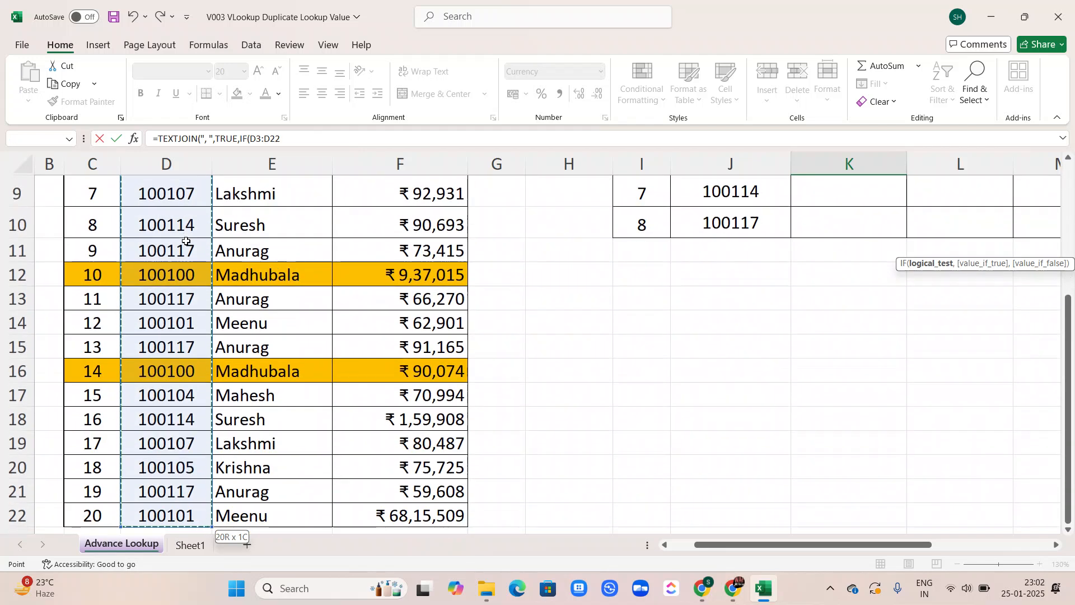
pyautogui.press('F4')
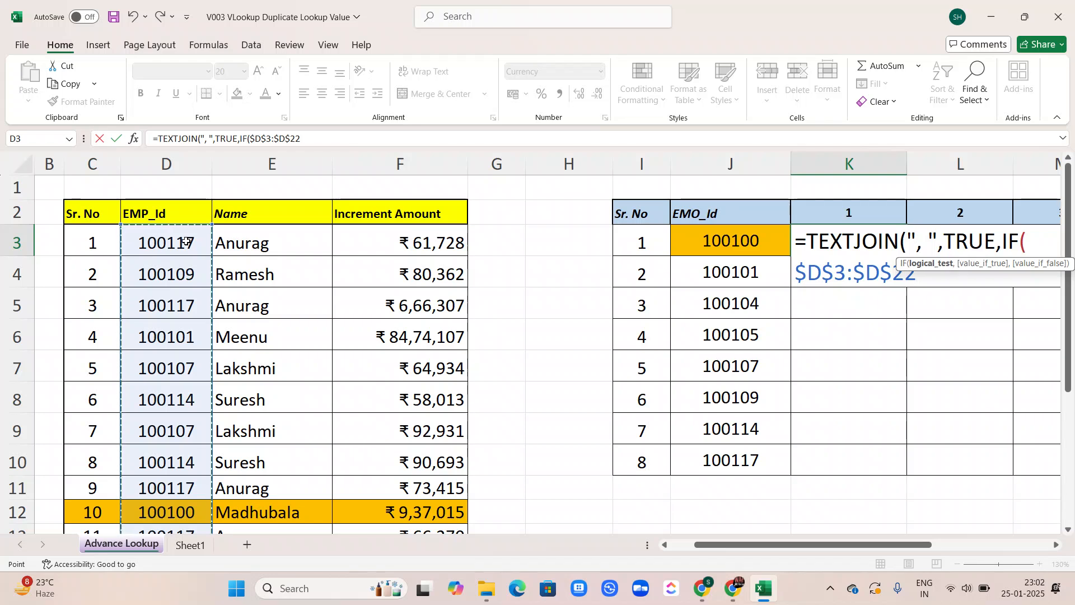
pyautogui.write('=')
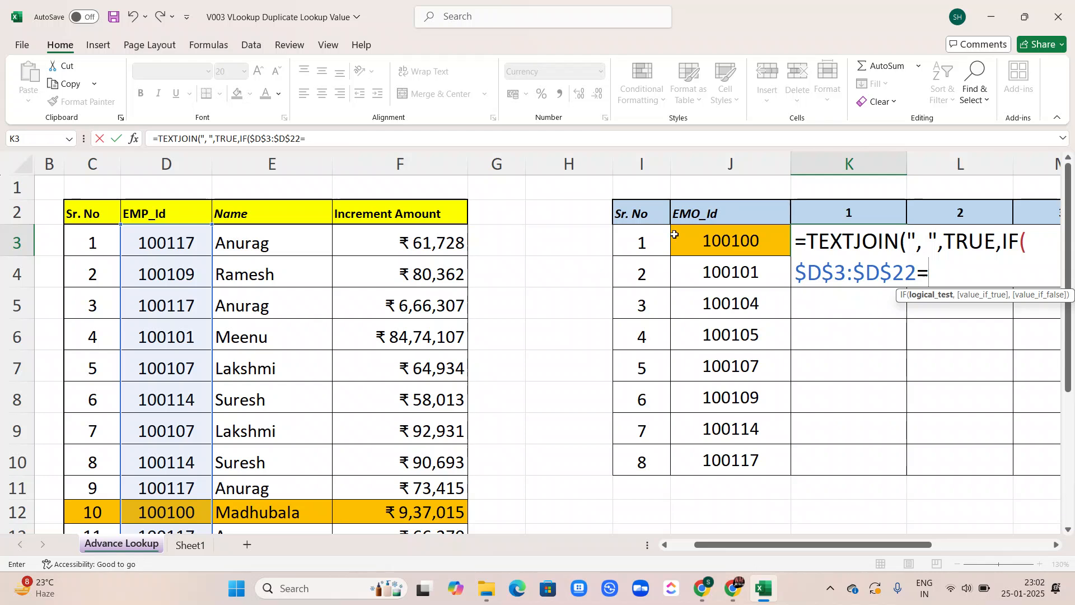
pyautogui.click(703, 234)
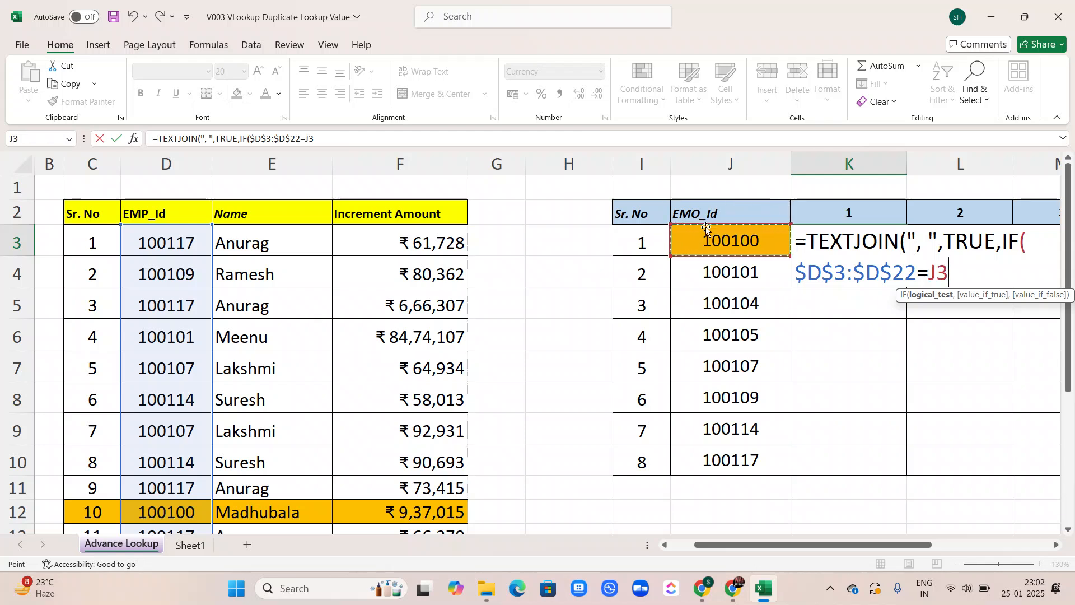
pyautogui.write(',')
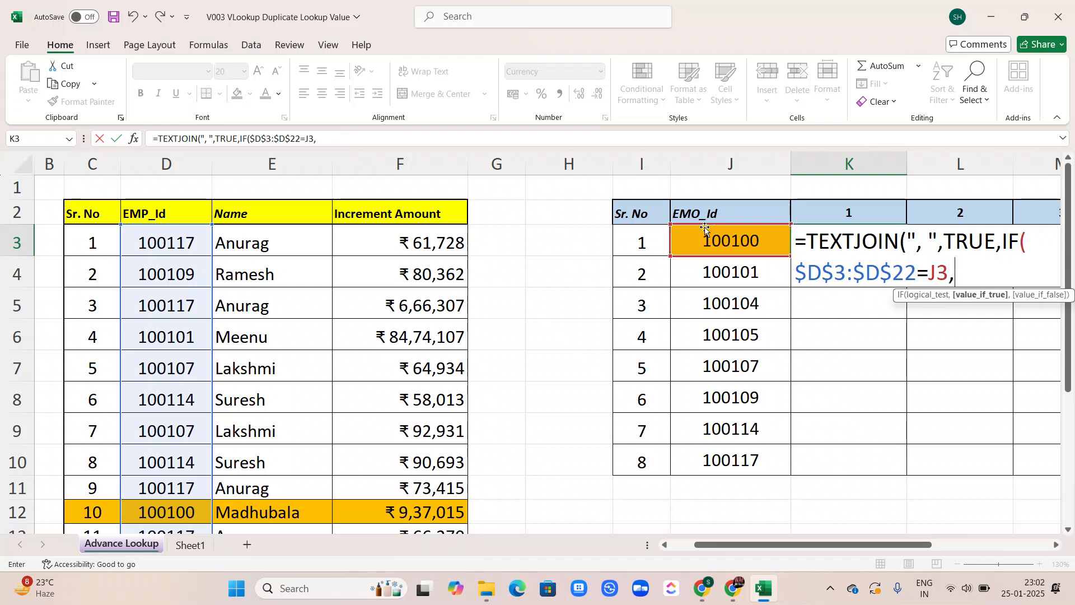
# Complete the K3 formula's IF with $F$3:$F$22 as the true value and "" as the false value, and enter it
pyautogui.click(389, 243)
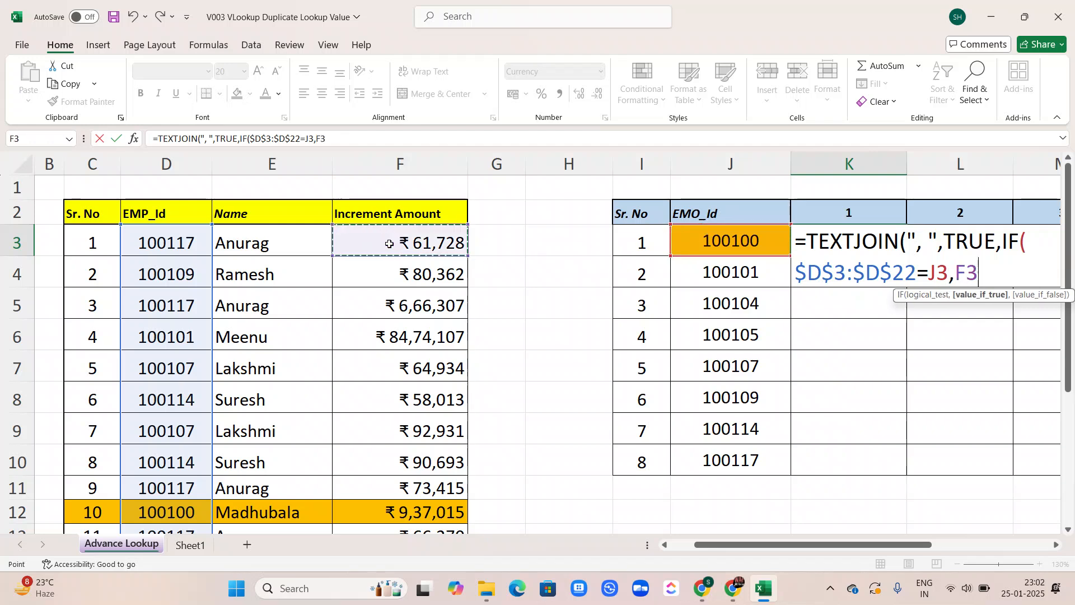
pyautogui.hotkey('ctrl', 'shift', 'Down')
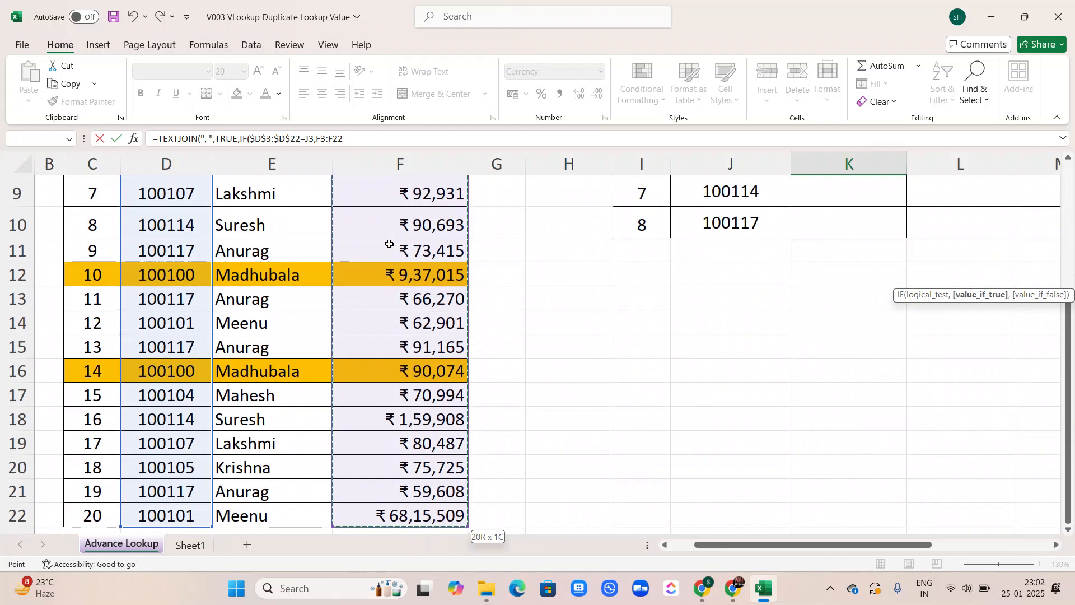
pyautogui.press('F4')
pyautogui.scroll(1, 390, 244)
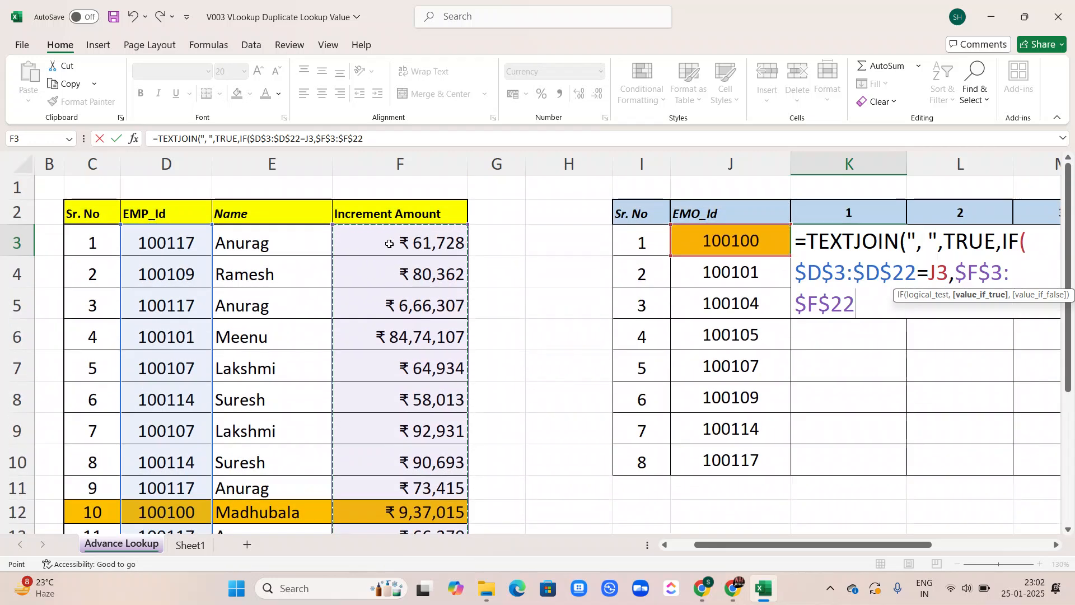
pyautogui.write(',')
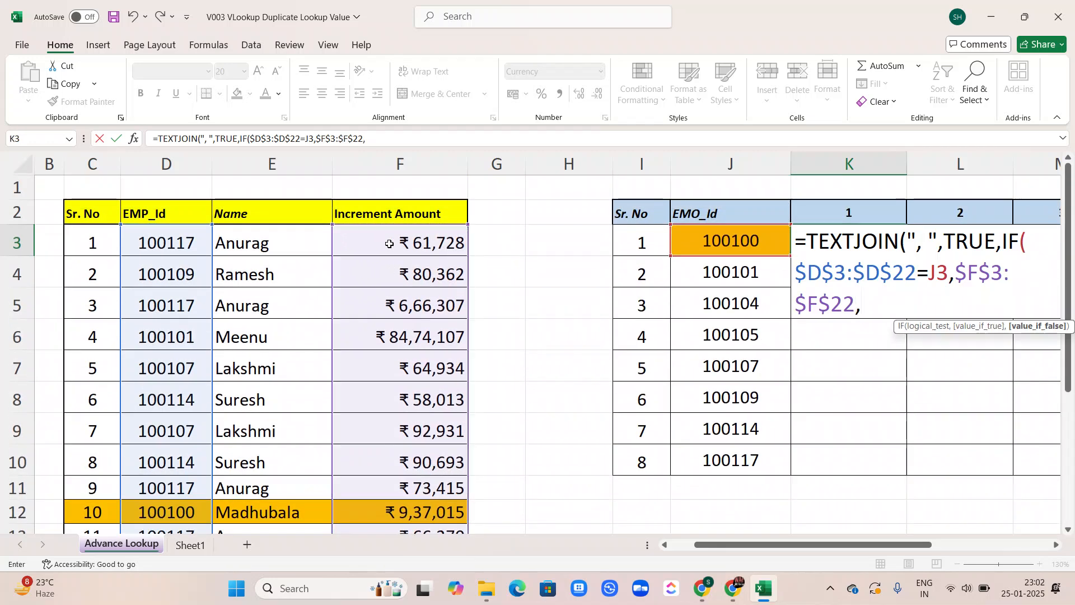
pyautogui.write('"')
pyautogui.write('"')
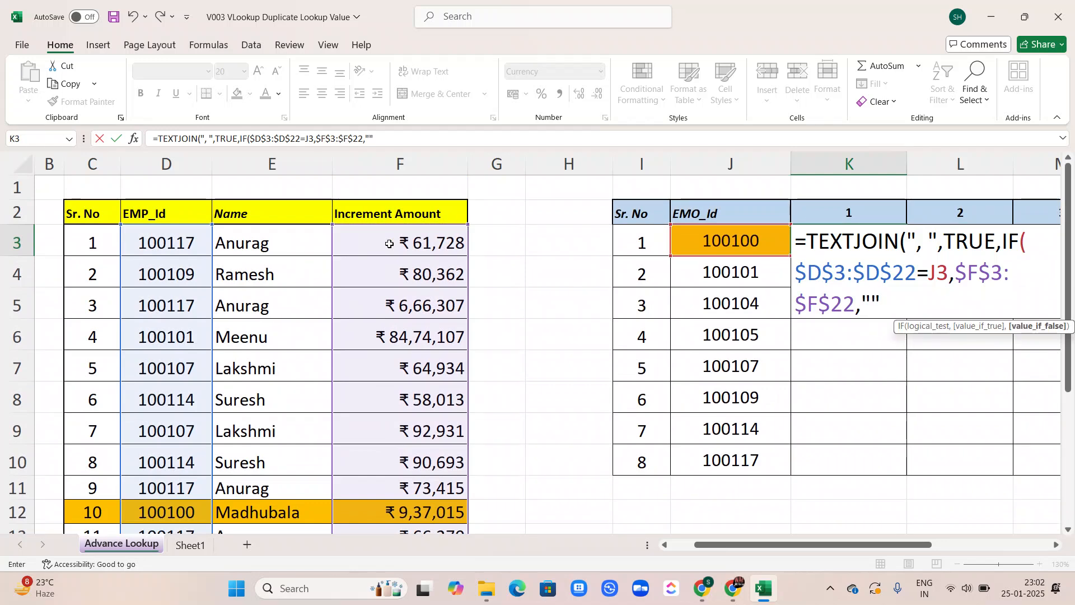
pyautogui.write('))')
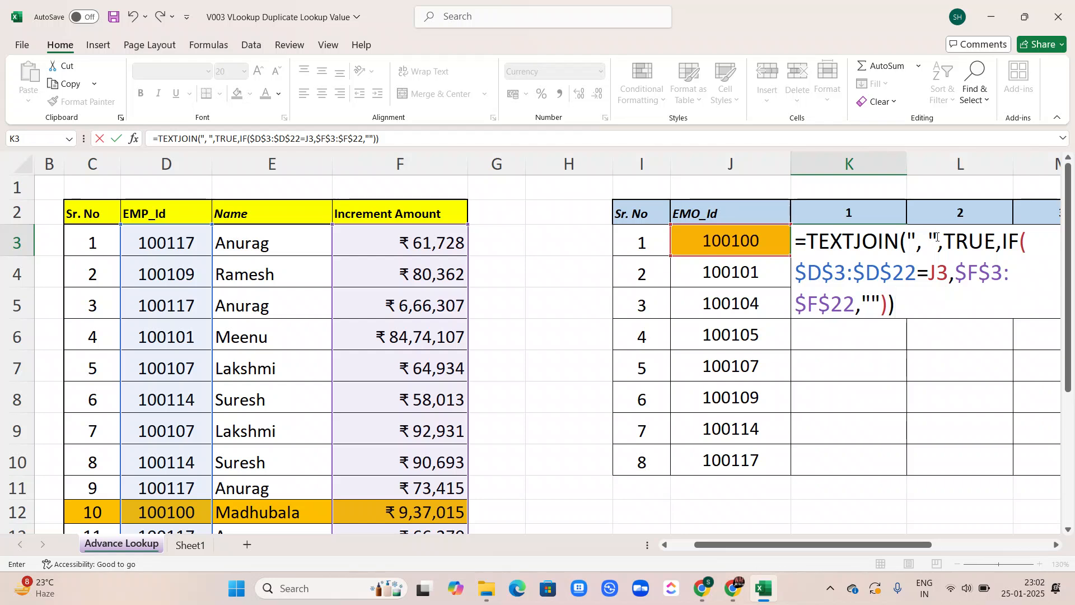
pyautogui.press('Return')
# Fill the K3 TEXTJOIN formula down through K10 for all listed employee IDs
pyautogui.click(883, 239)
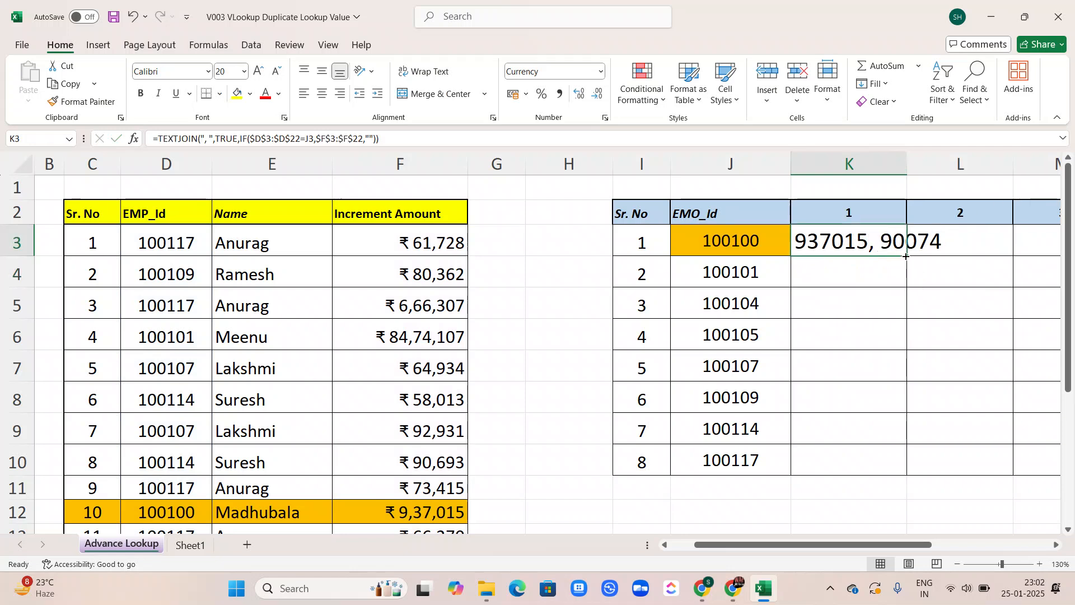
pyautogui.moveTo(907, 256); pyautogui.dragTo(912, 476)
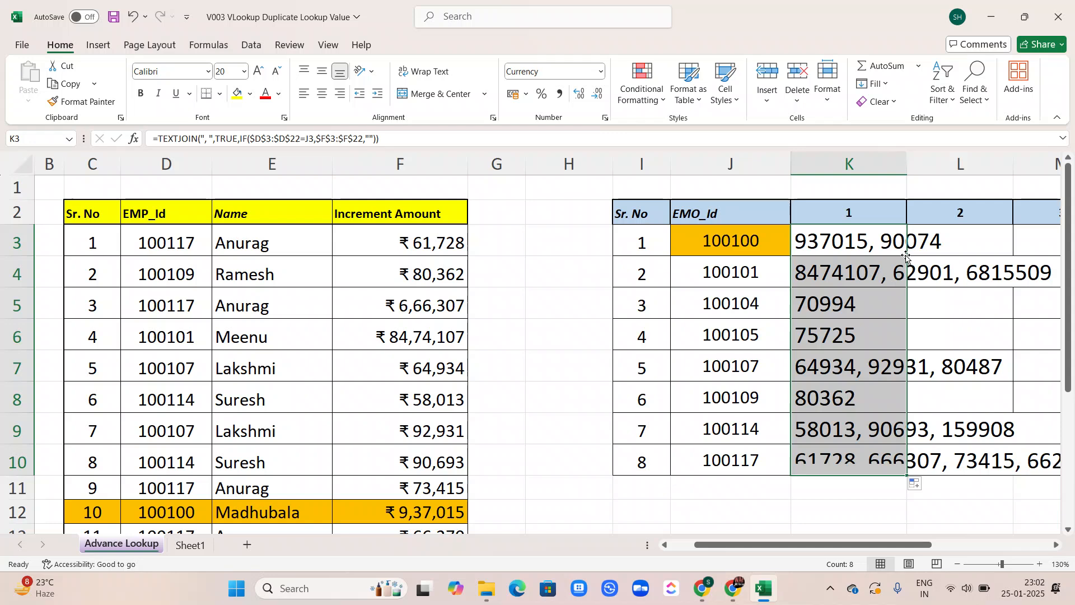
pyautogui.hscroll(2, 906, 256)
pyautogui.hscroll(1, 906, 256)
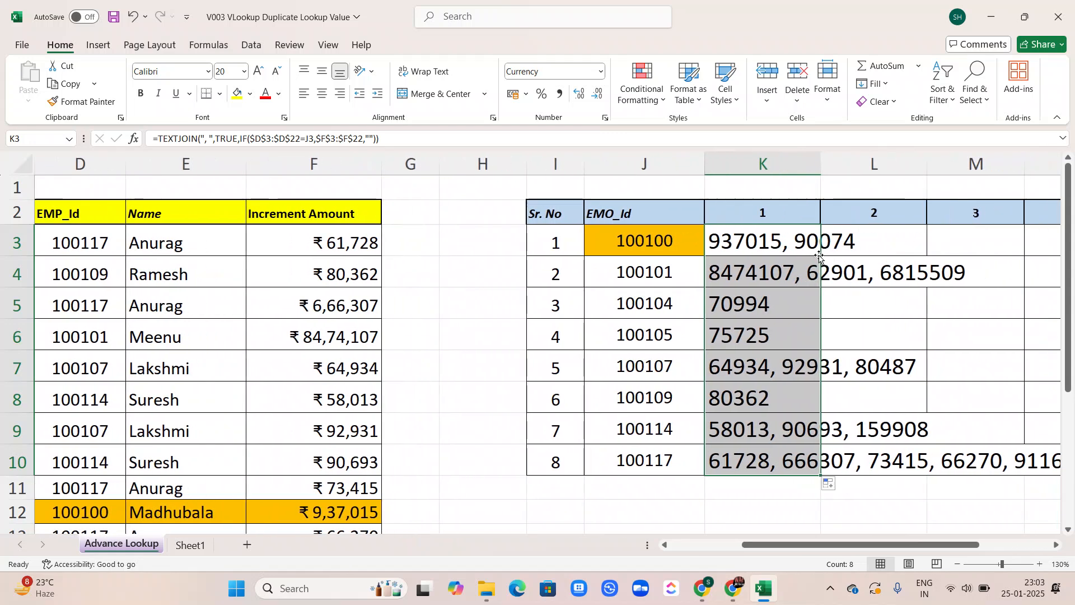
pyautogui.hscroll(5, 821, 255)
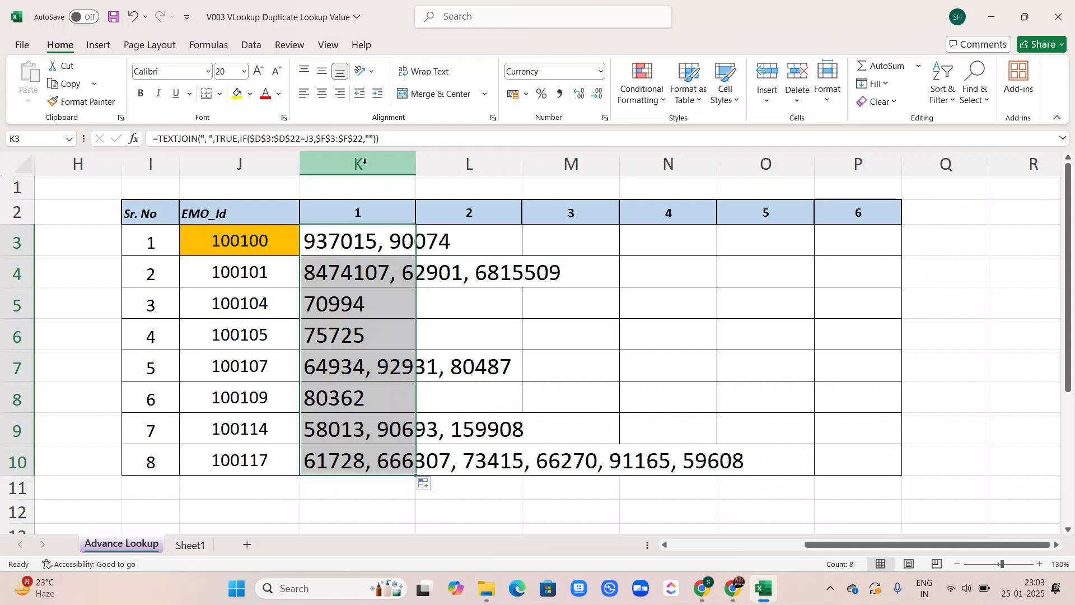
pyautogui.click(344, 210)
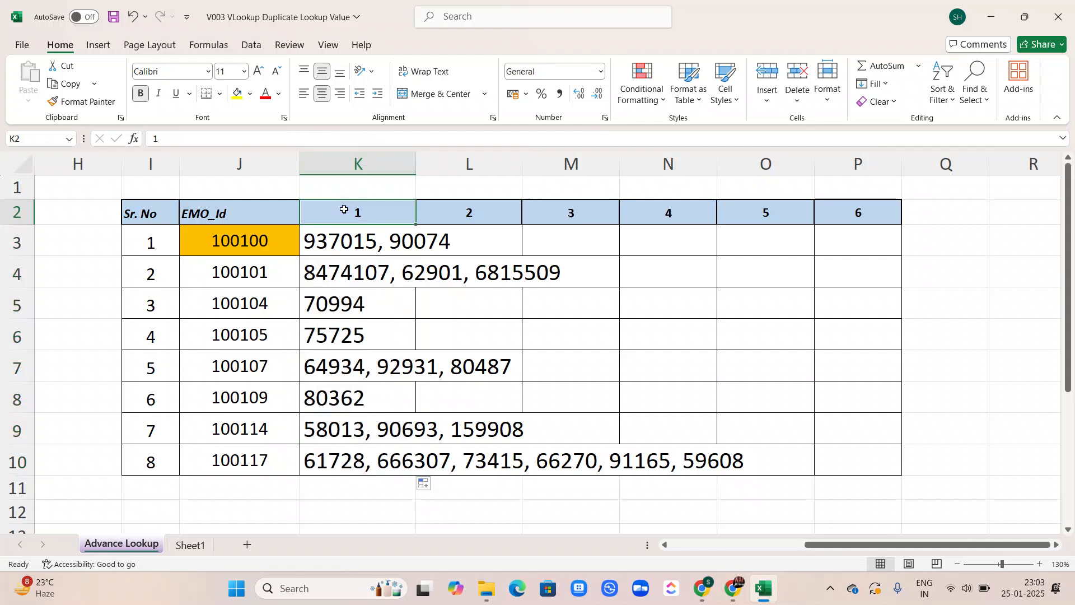
# Try to split K2:K10 with Text to Columns, adding comma and space as delimiters
pyautogui.hotkey('ctrl', 'shift', 'Down')
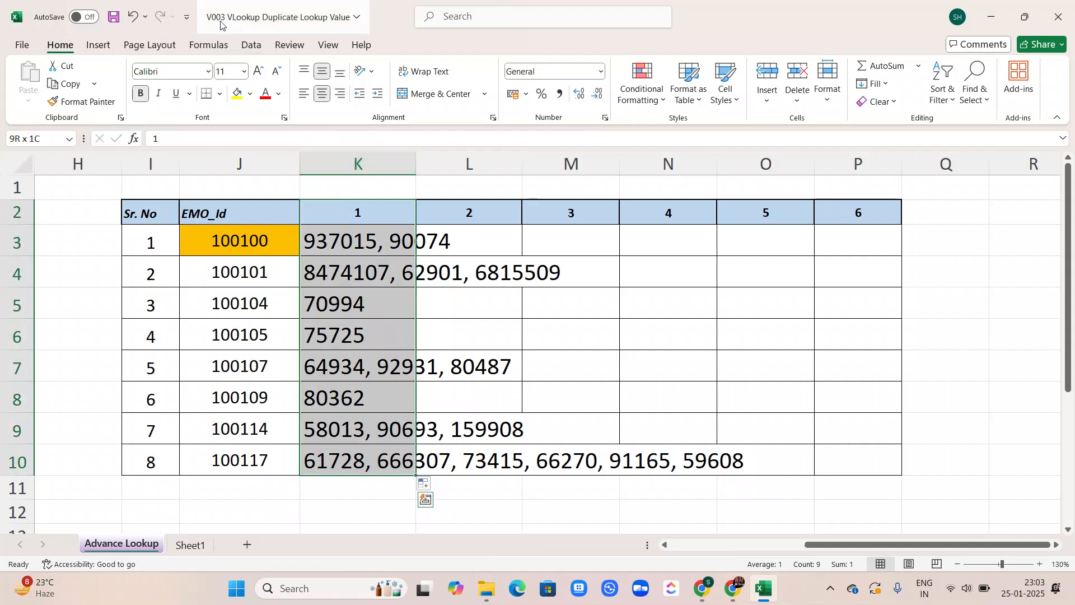
pyautogui.click(253, 45)
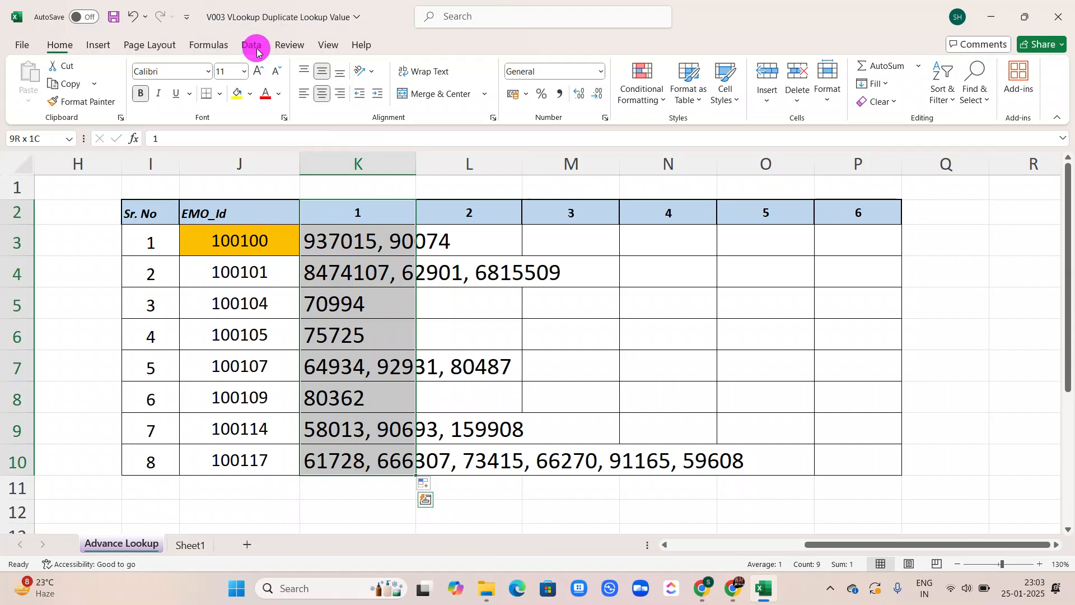
pyautogui.click(586, 90)
pyautogui.click(771, 421)
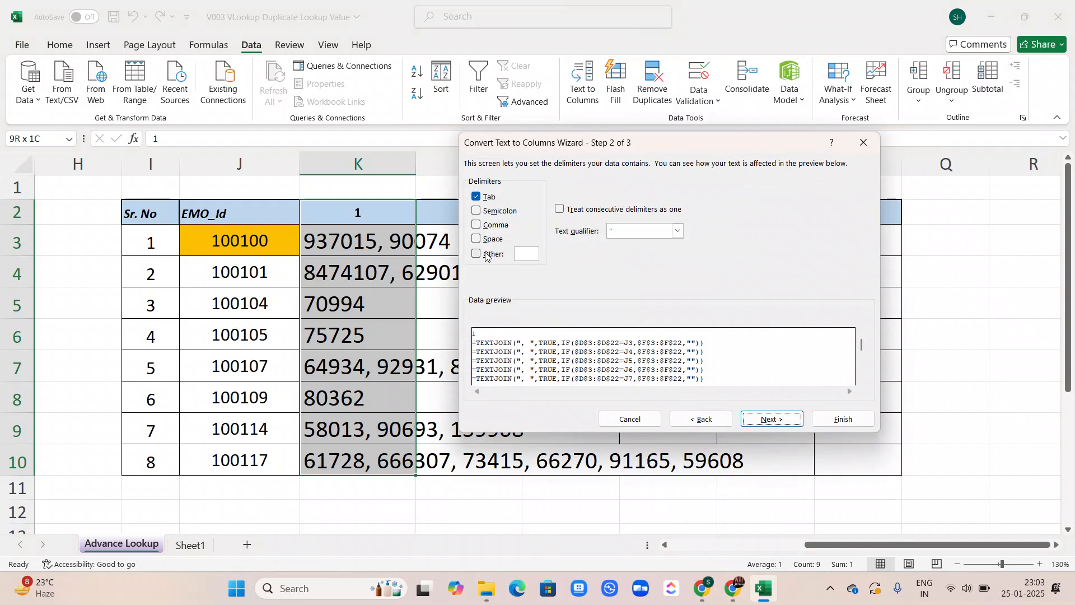
pyautogui.click(476, 225)
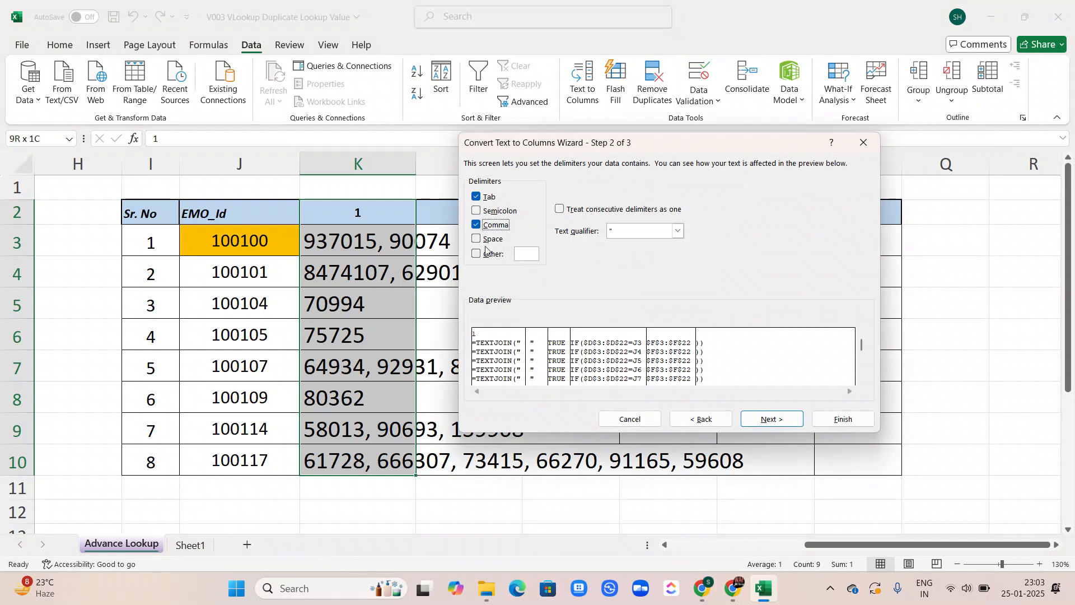
pyautogui.click(478, 241)
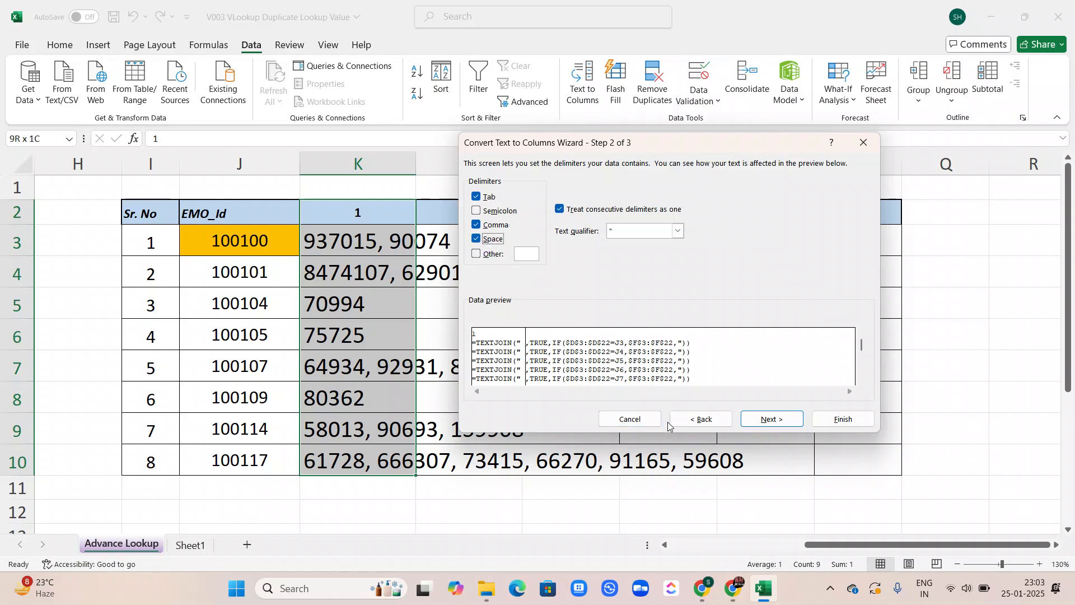
pyautogui.click(849, 420)
pyautogui.click(515, 336)
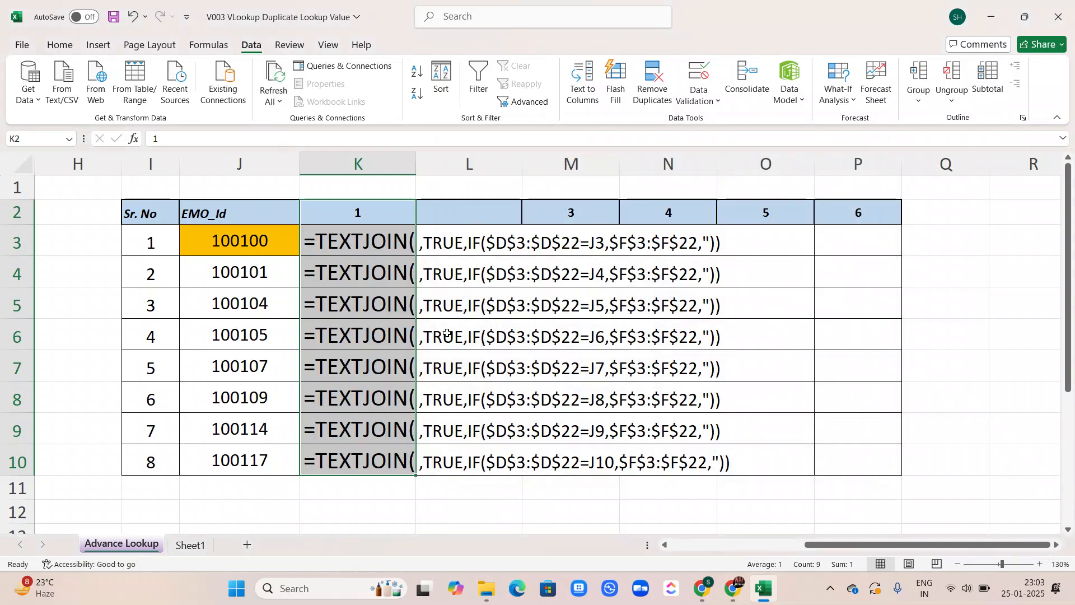
pyautogui.hotkey('ctrl', 'z')
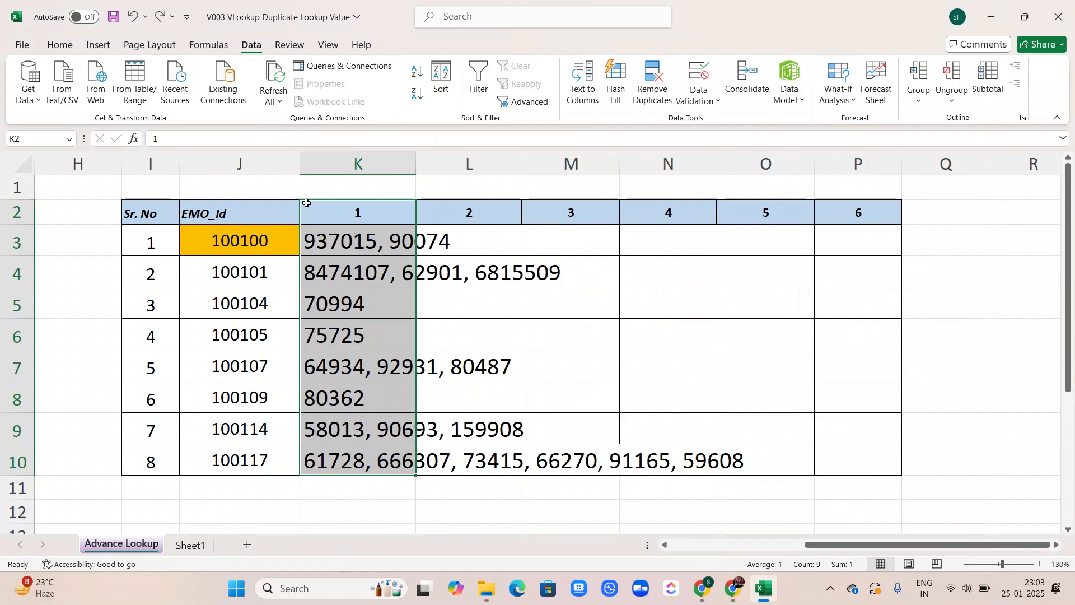
# Replace the TEXTJOIN formulas in K3:K10 with their values by copying and pasting values in place
pyautogui.click(331, 236)
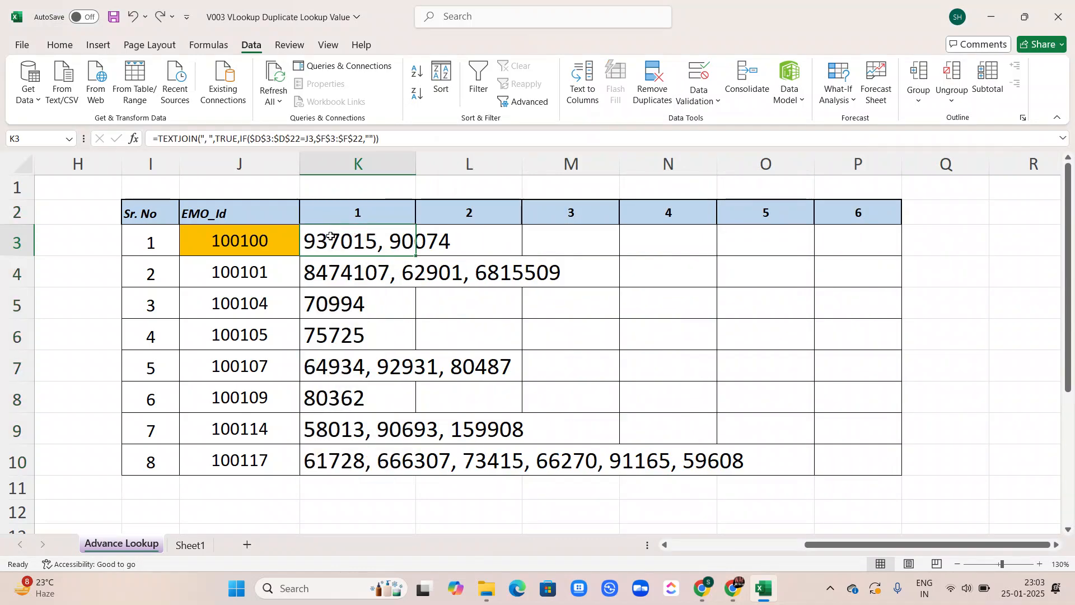
pyautogui.hotkey('ctrl', 'shift', 'Down')
pyautogui.hotkey('ctrl', 'c')
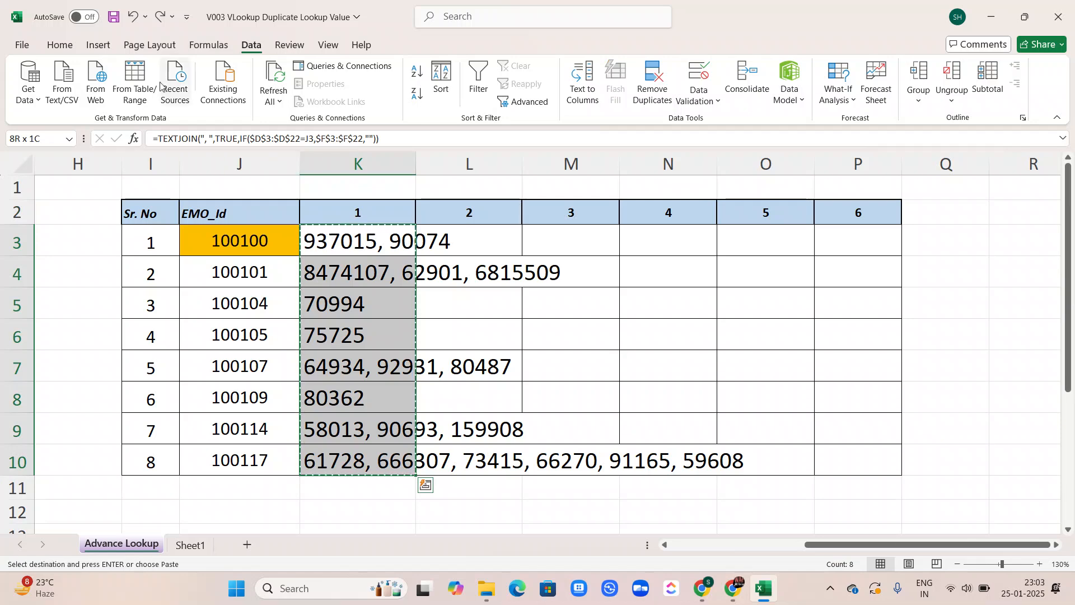
pyautogui.click(64, 48)
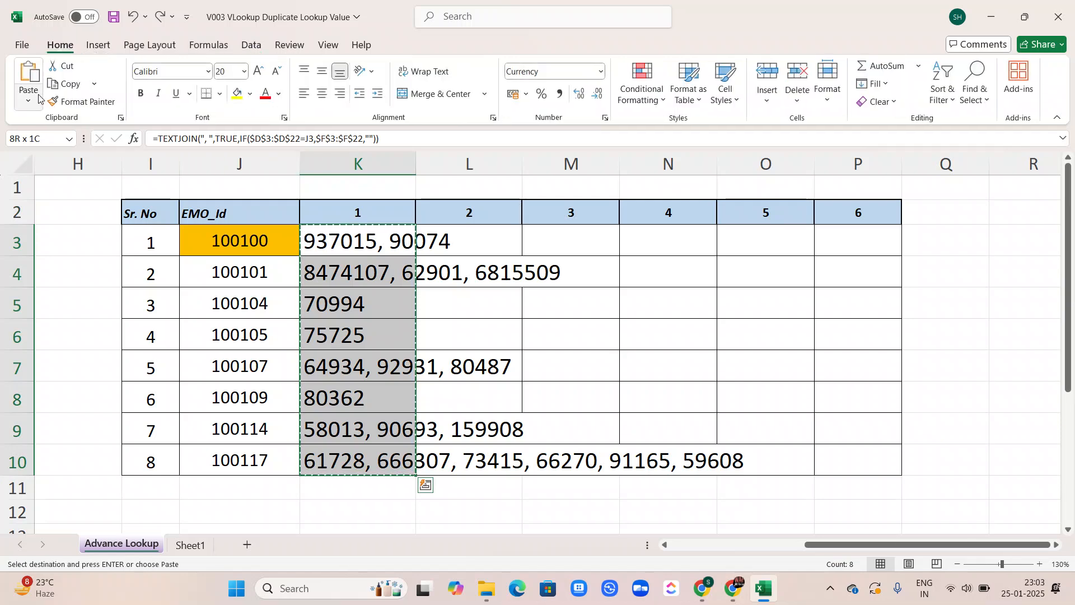
pyautogui.click(38, 99)
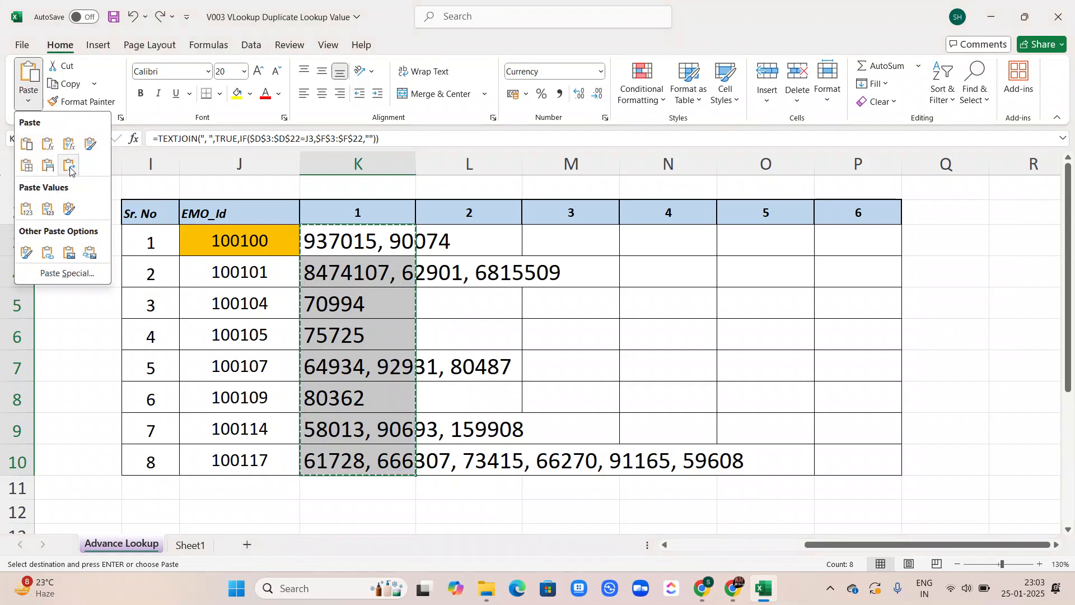
pyautogui.click(21, 220)
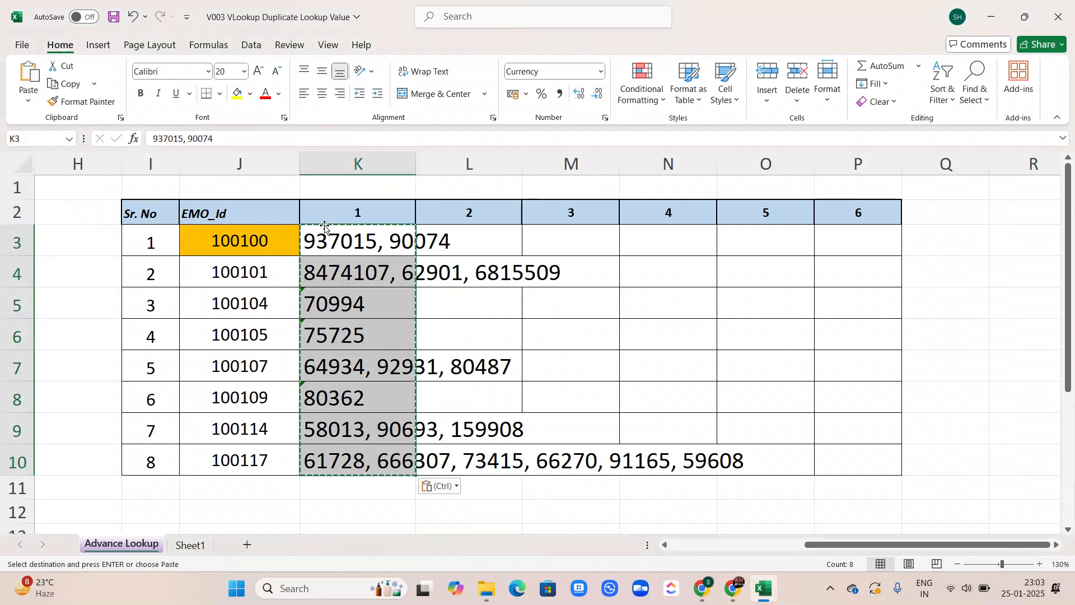
pyautogui.click(327, 232)
pyautogui.press('Down')
pyautogui.press('Down')
pyautogui.press('Down')
pyautogui.press('Down')
pyautogui.press('Down')
pyautogui.press('Down')
pyautogui.press('Down')
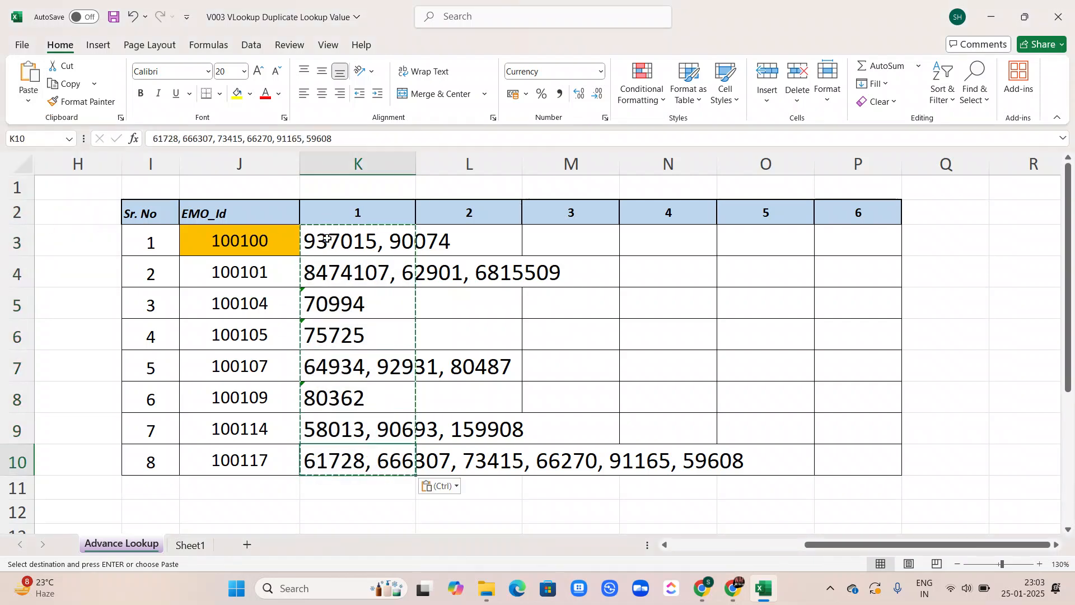
# Split K3 with Text to Columns using tab, comma and space delimiters, replacing existing data, and autofit column K
pyautogui.click(327, 238)
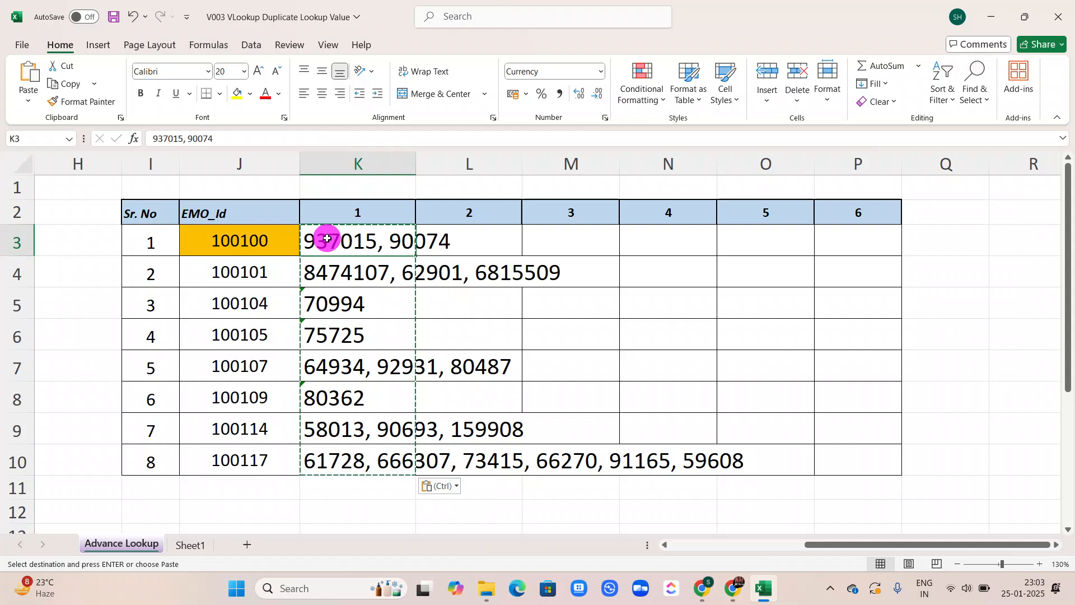
pyautogui.click(255, 50)
pyautogui.click(581, 84)
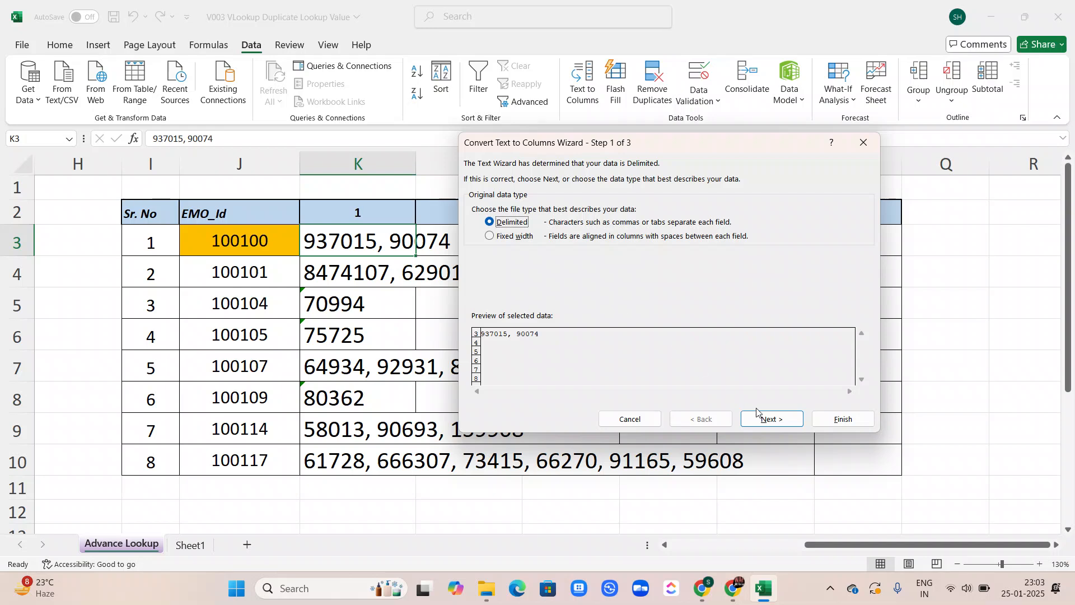
pyautogui.click(785, 419)
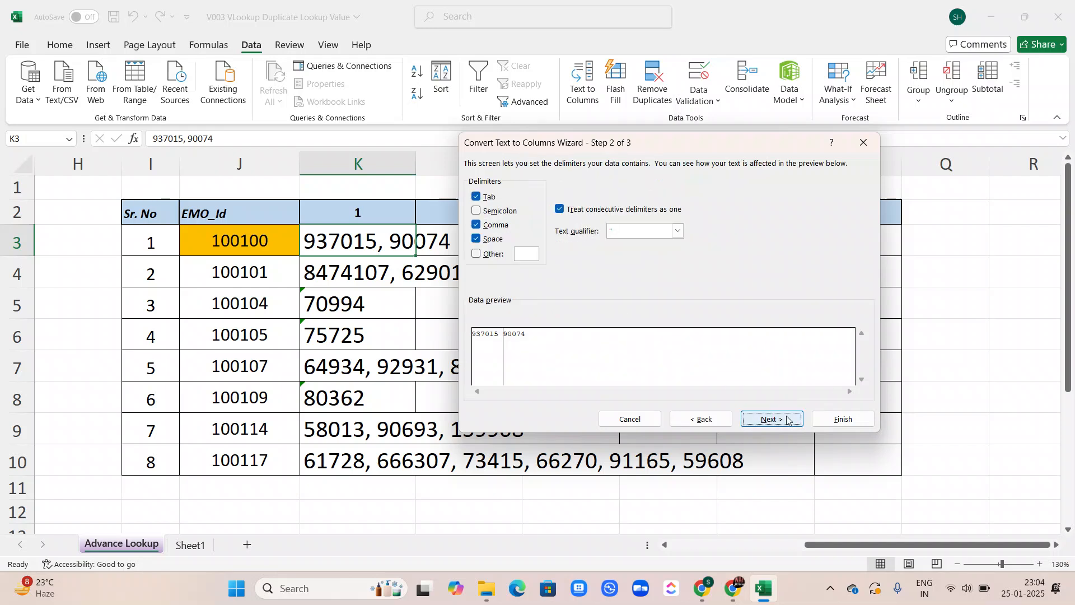
pyautogui.click(830, 421)
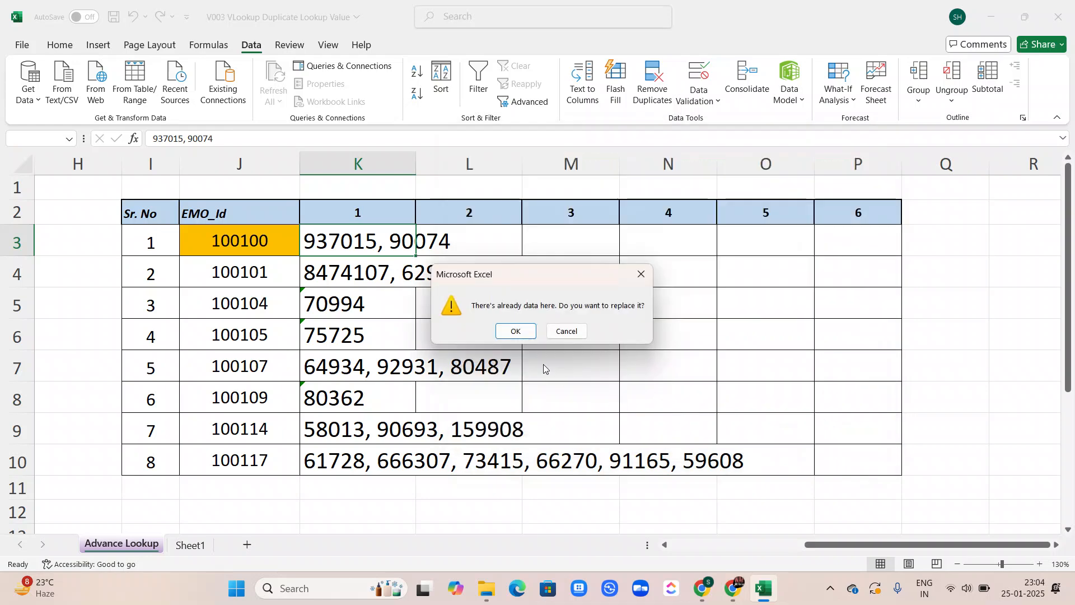
pyautogui.click(512, 331)
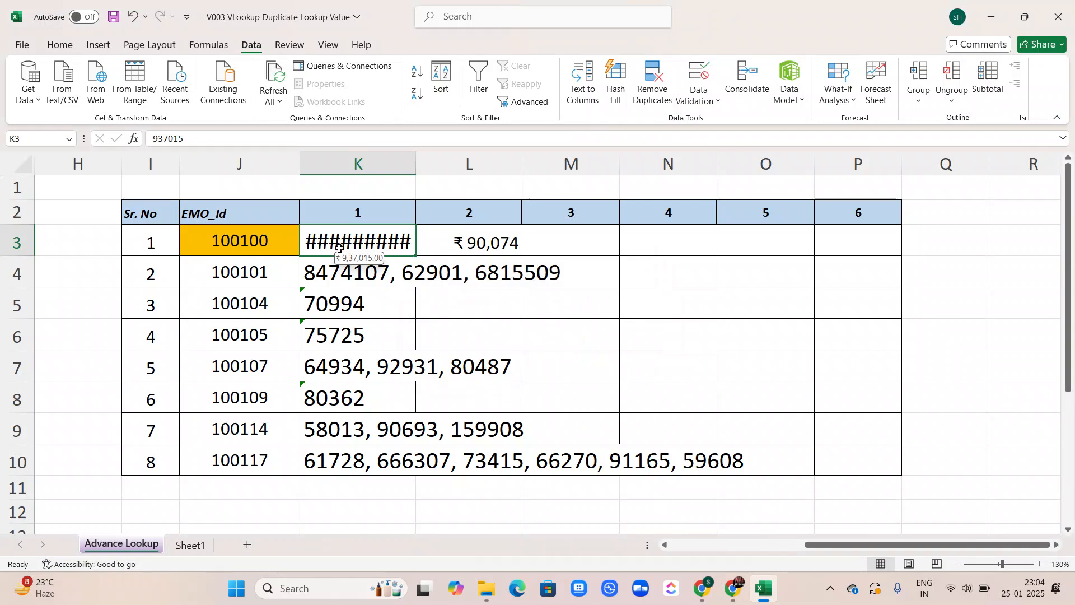
pyautogui.doubleClick(417, 167)
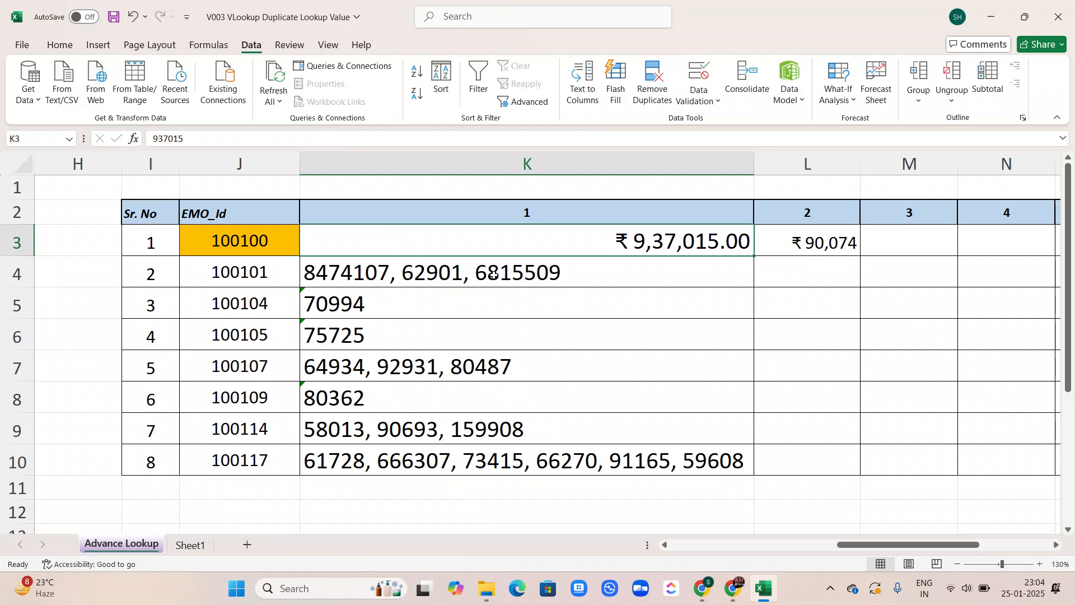
pyautogui.click(682, 241)
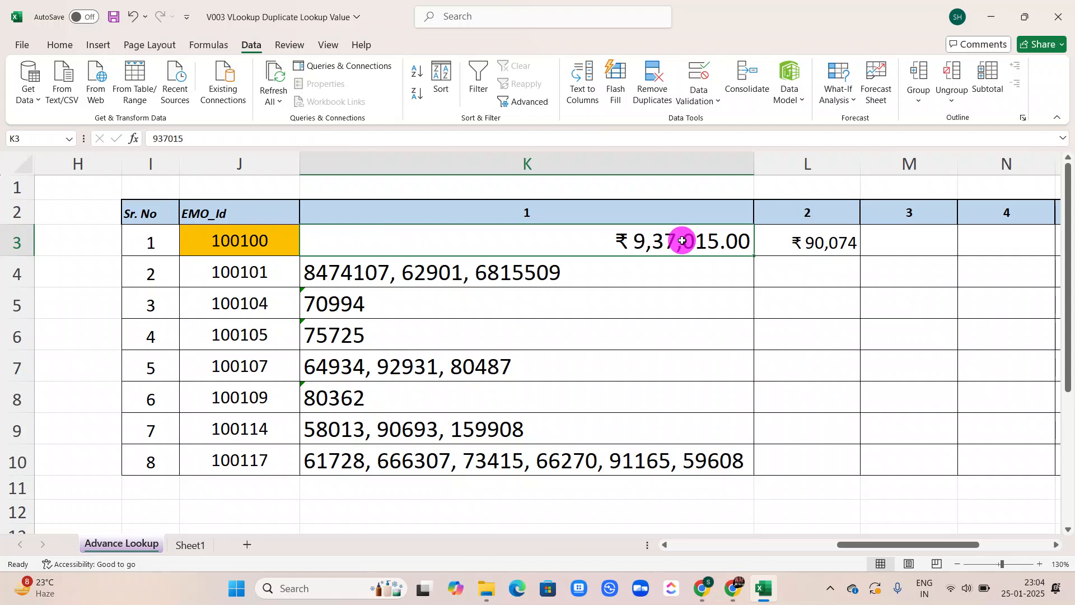
# Split K4:K10 with Text to Columns as delimited data with tab, comma and space delimiters, replacing existing data
pyautogui.click(614, 278)
pyautogui.hotkey('ctrl', 'shift', 'Down')
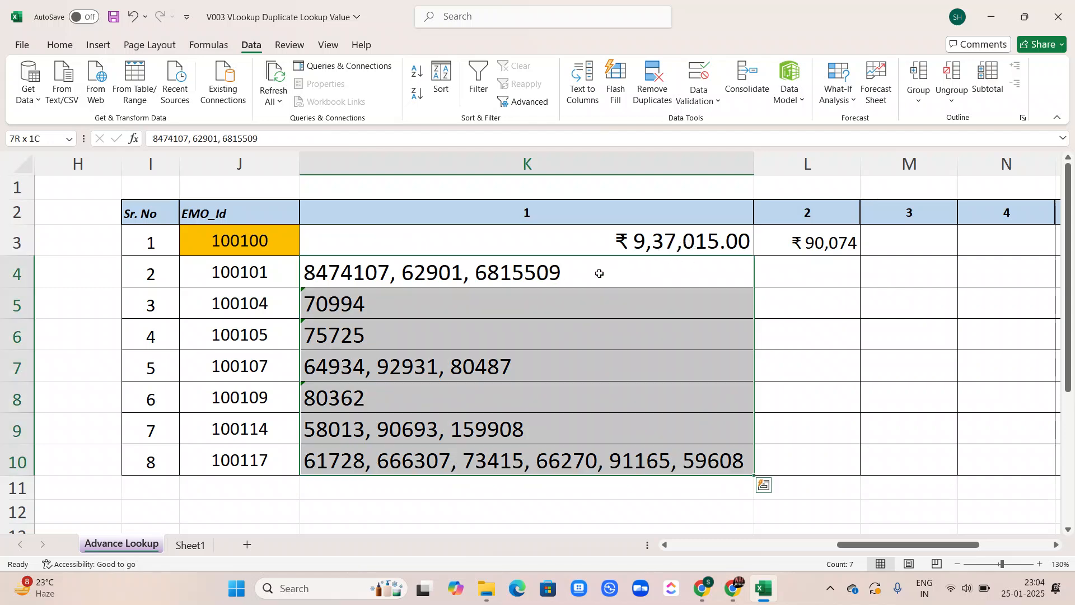
pyautogui.click(577, 87)
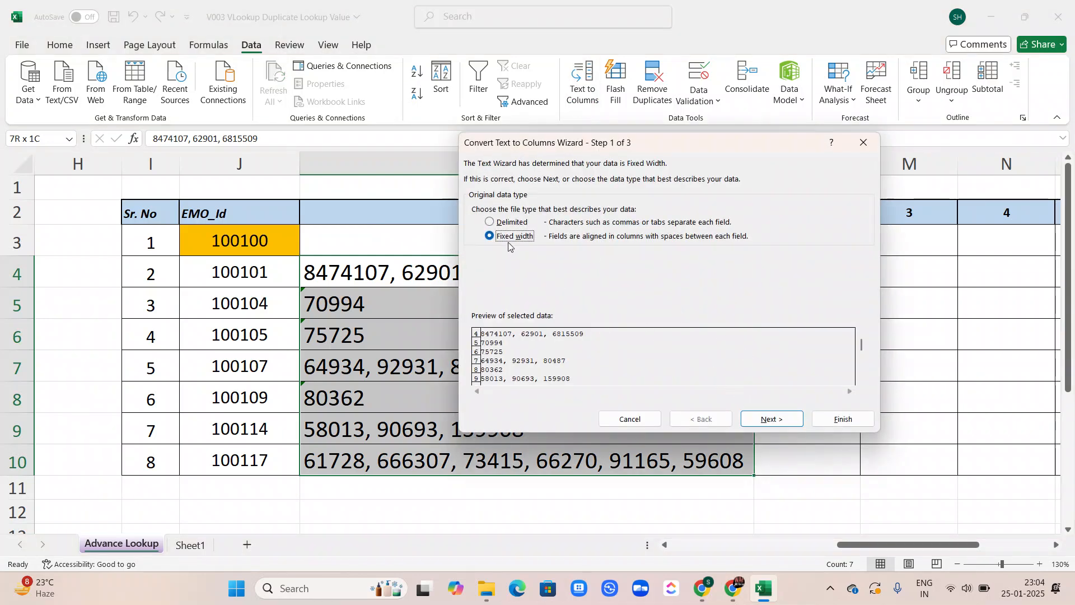
pyautogui.click(490, 223)
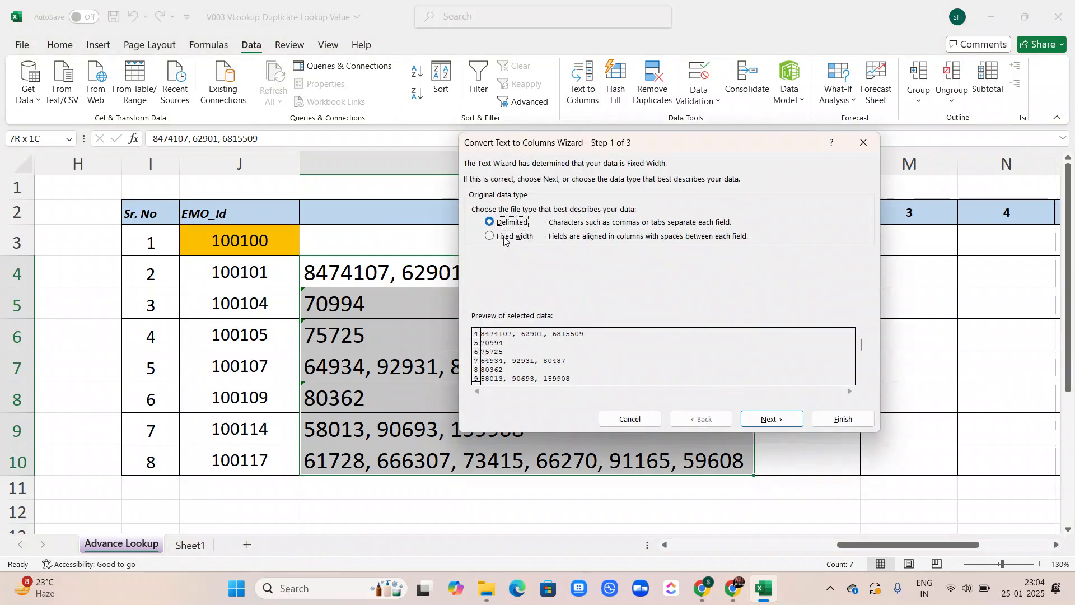
pyautogui.click(767, 418)
pyautogui.click(773, 420)
pyautogui.click(826, 419)
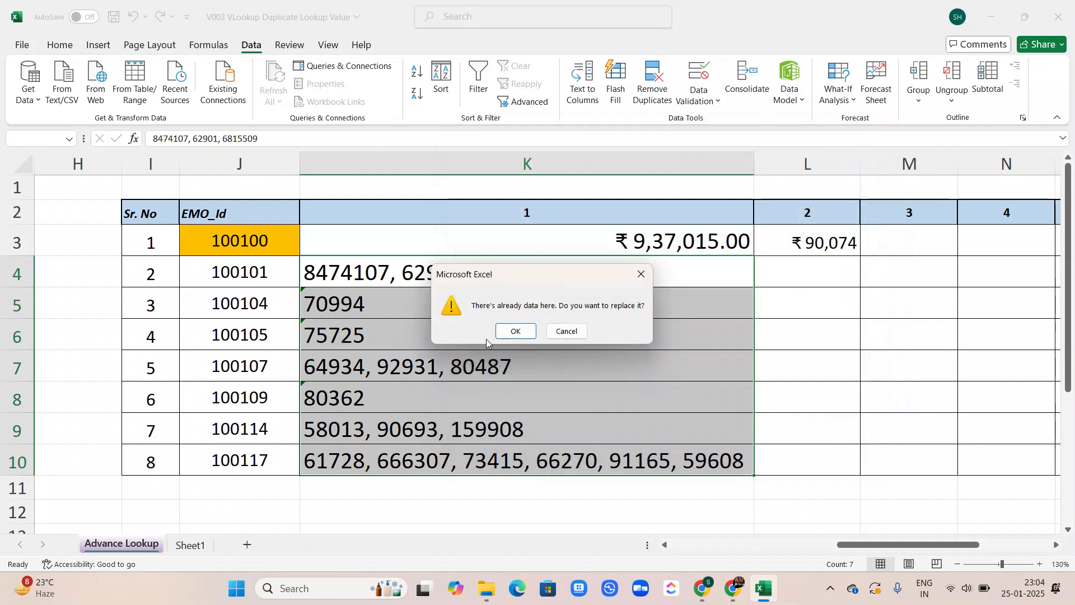
pyautogui.click(510, 330)
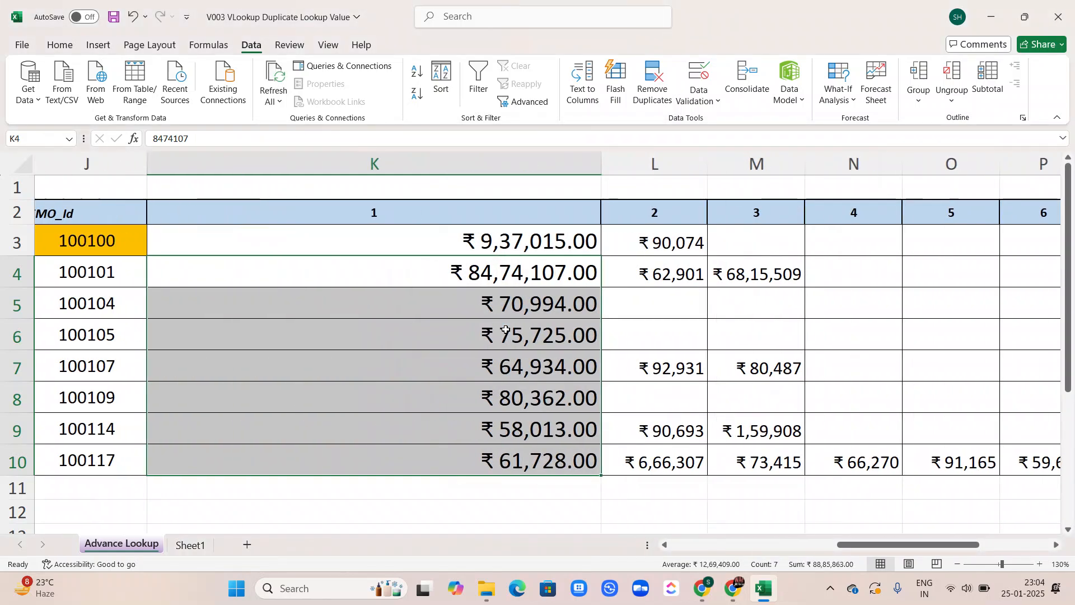
# Set the number format of all split amounts in K3:P10 to General
pyautogui.click(513, 237)
pyautogui.moveTo(513, 236); pyautogui.dragTo(583, 456)
pyautogui.hotkey('shift', 'Right')
pyautogui.hotkey('shift', 'Right')
pyautogui.hotkey('shift', 'Right')
pyautogui.hotkey('shift', 'Right')
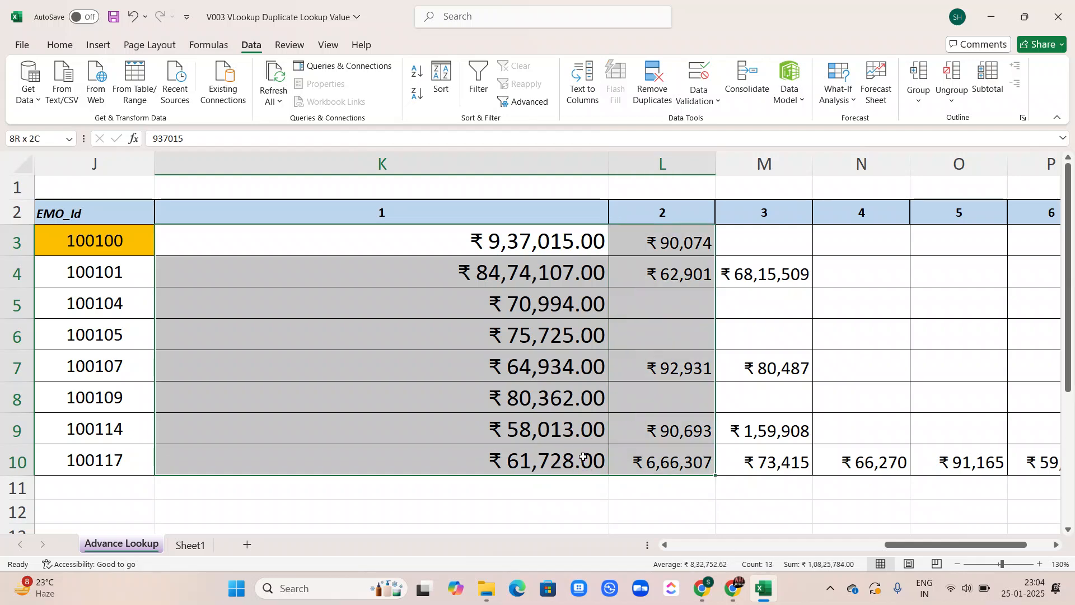
pyautogui.hotkey('shift', 'Right')
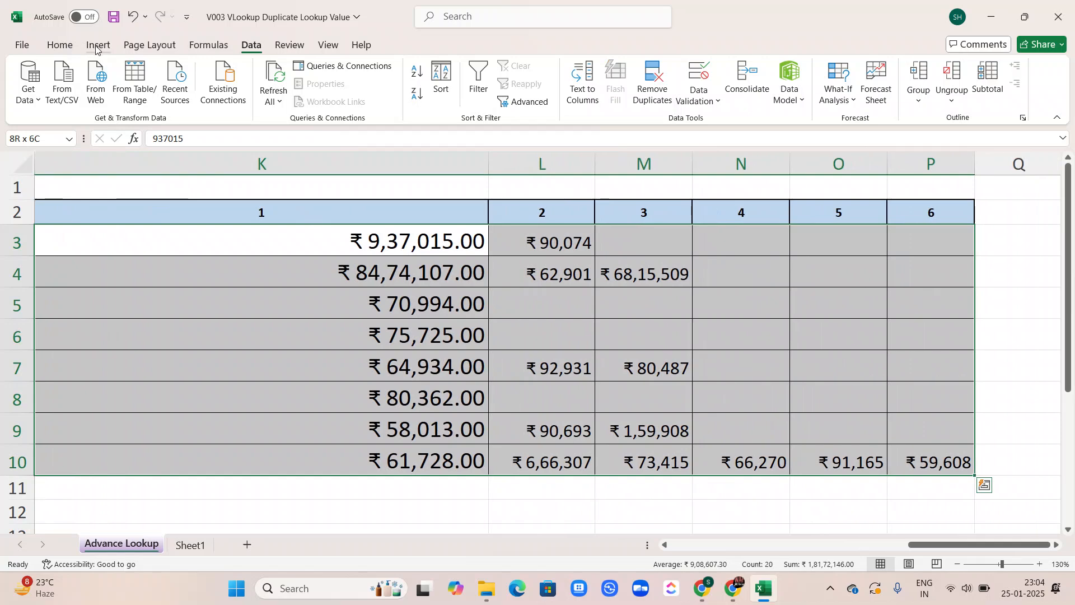
pyautogui.click(60, 45)
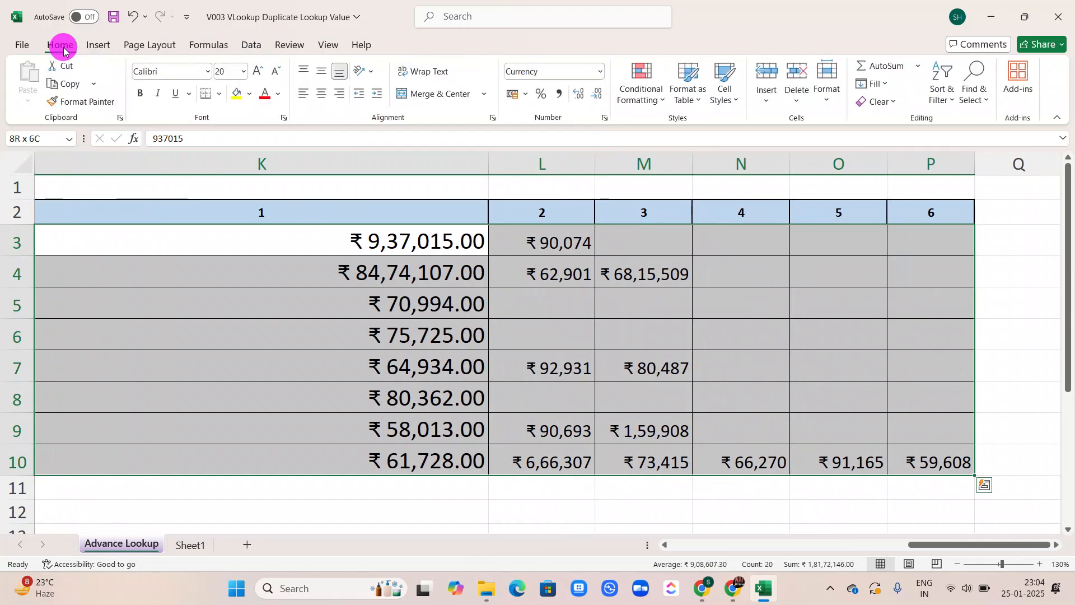
pyautogui.click(602, 71)
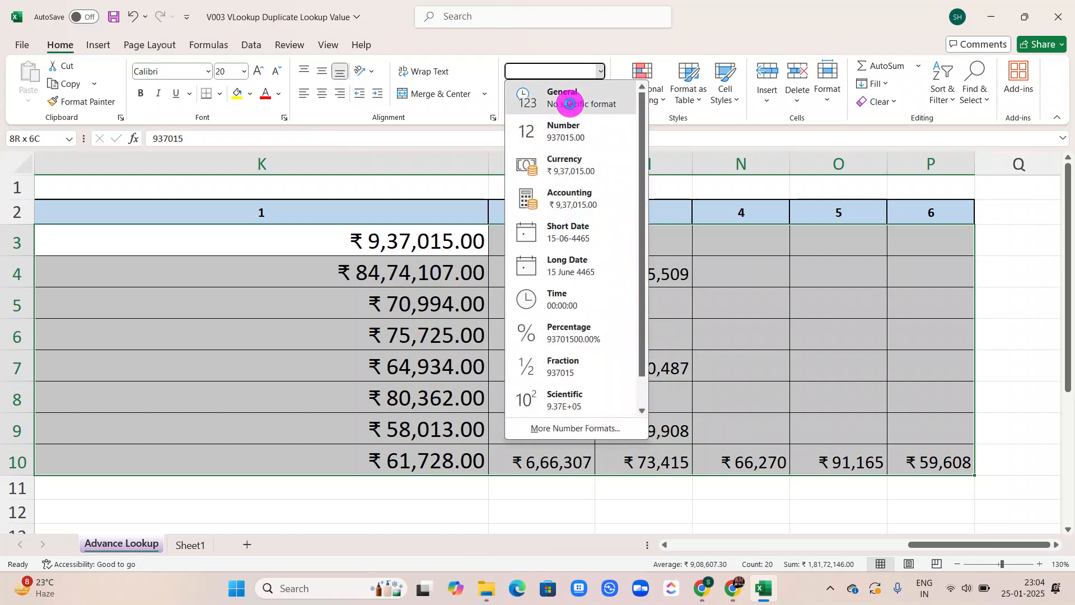
pyautogui.click(570, 104)
# Apply the Currency number format to K3:P10 and autofit column M
pyautogui.click(601, 71)
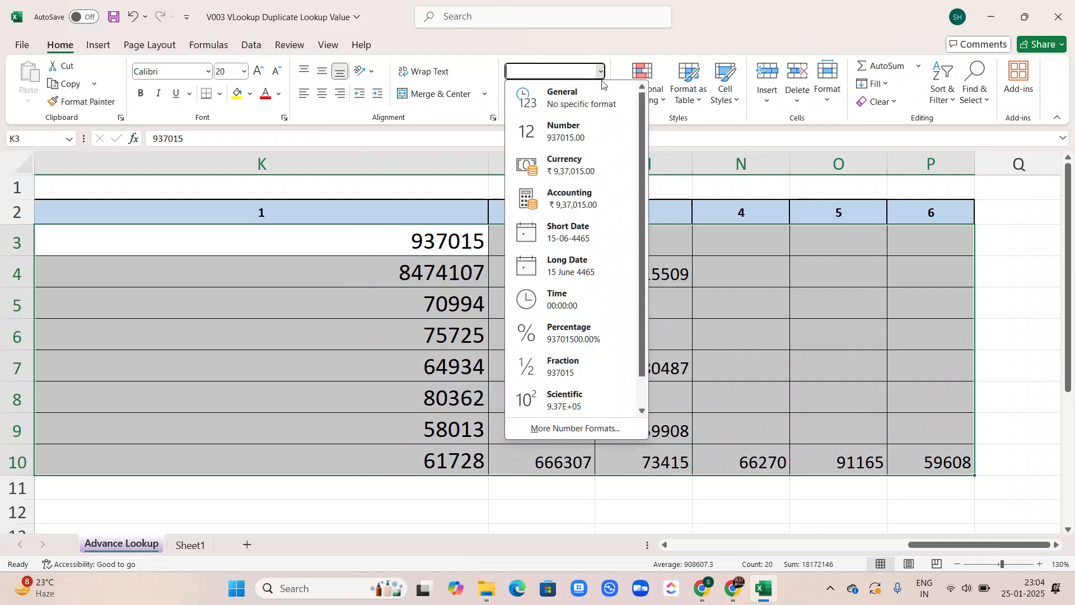
pyautogui.click(569, 165)
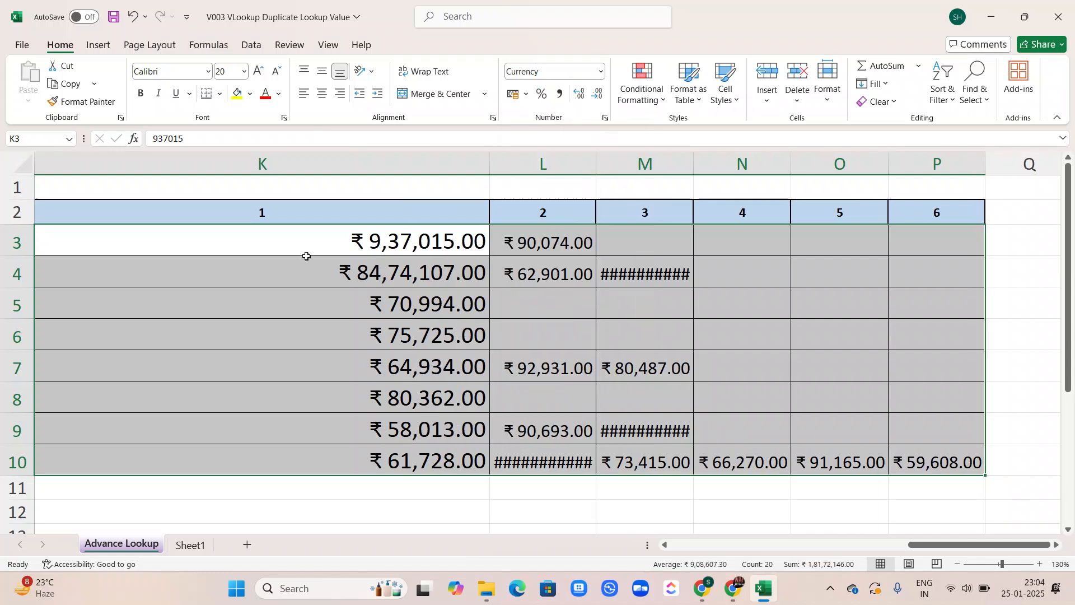
pyautogui.doubleClick(694, 157)
# Set the font of the whole summary table to Calibri at size 11
pyautogui.click(420, 326)
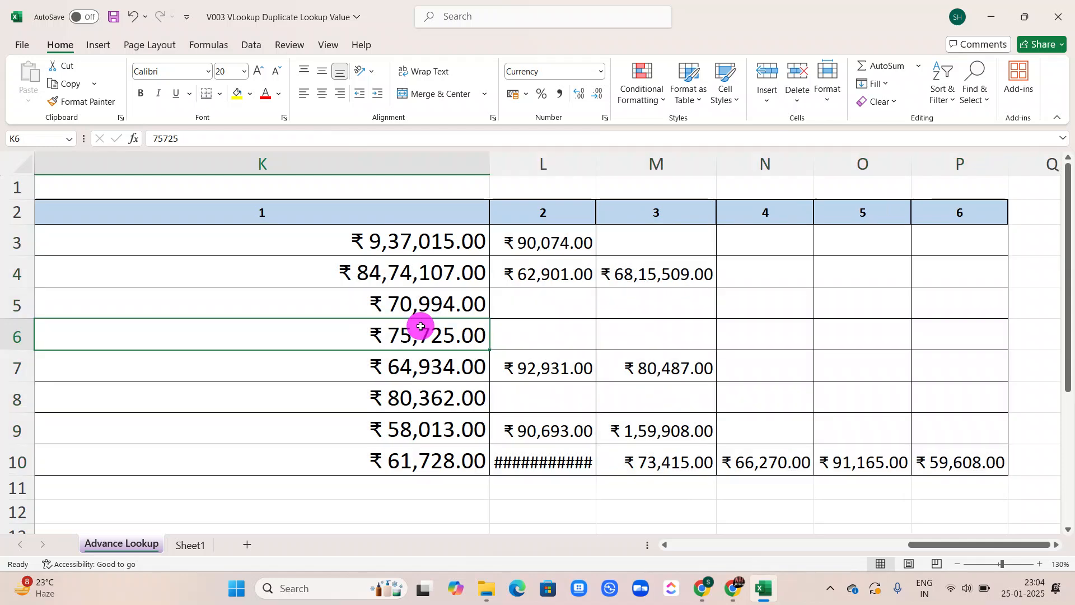
pyautogui.hotkey('ctrl', 'a')
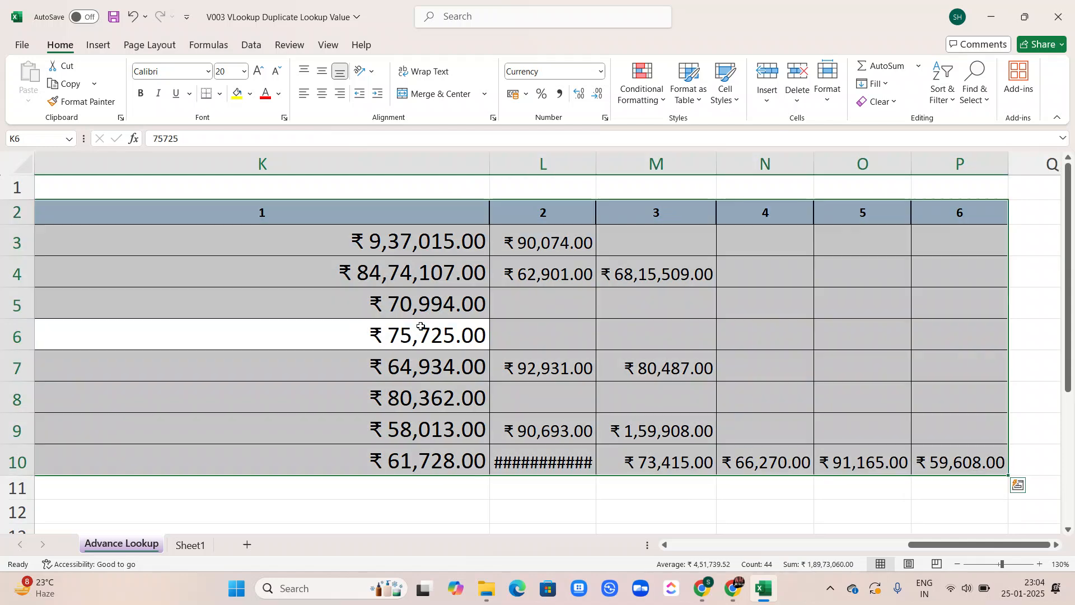
pyautogui.click(207, 75)
pyautogui.click(193, 130)
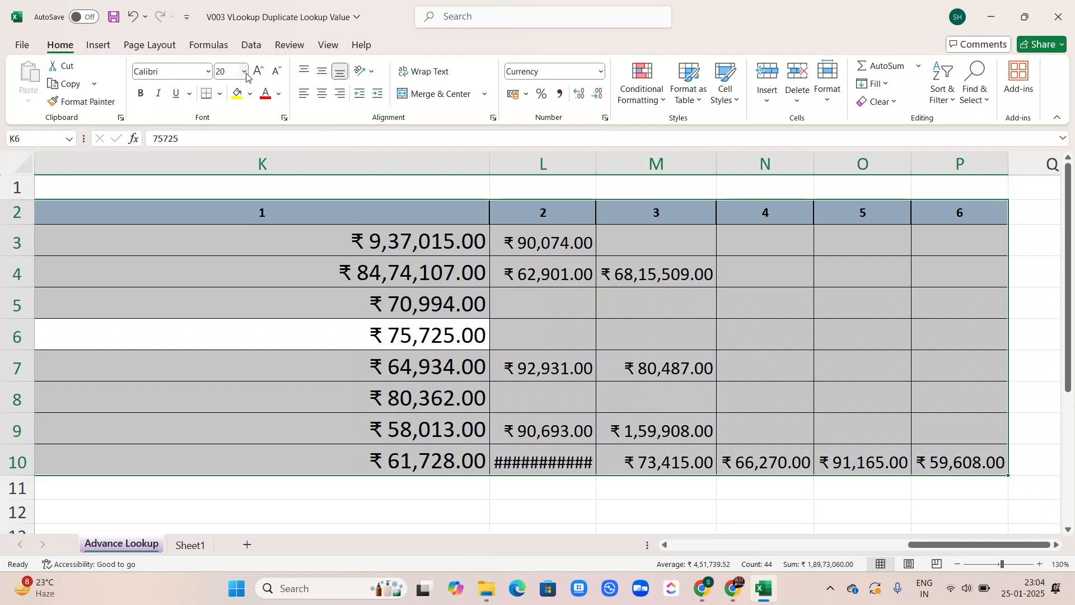
pyautogui.click(244, 71)
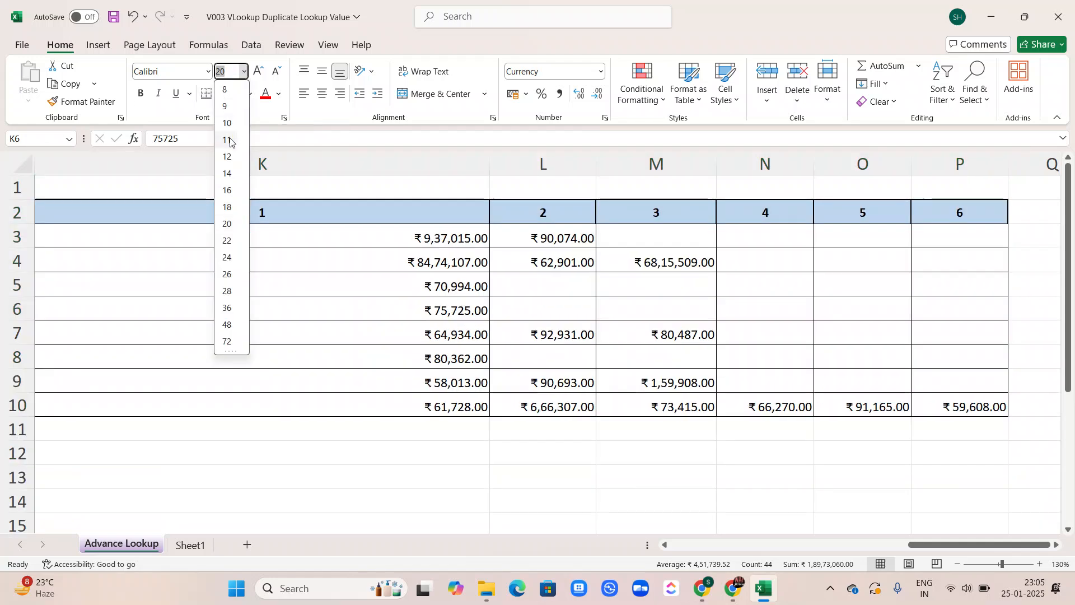
pyautogui.click(229, 140)
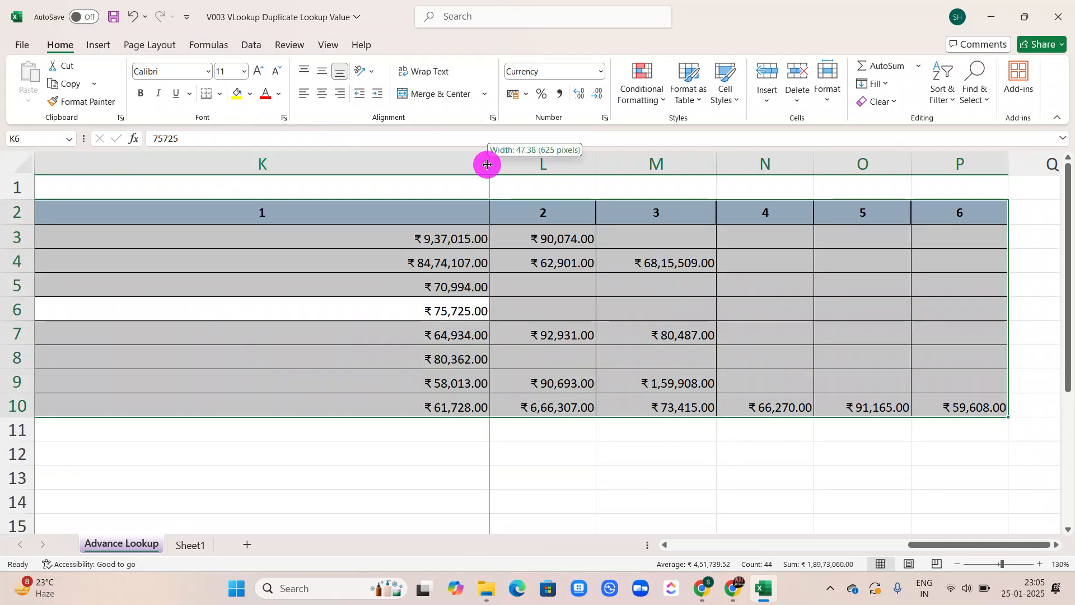
# Autofit column K to its contents and clear the summary table selection
pyautogui.doubleClick(488, 163)
pyautogui.hscroll(-5, 254, 253)
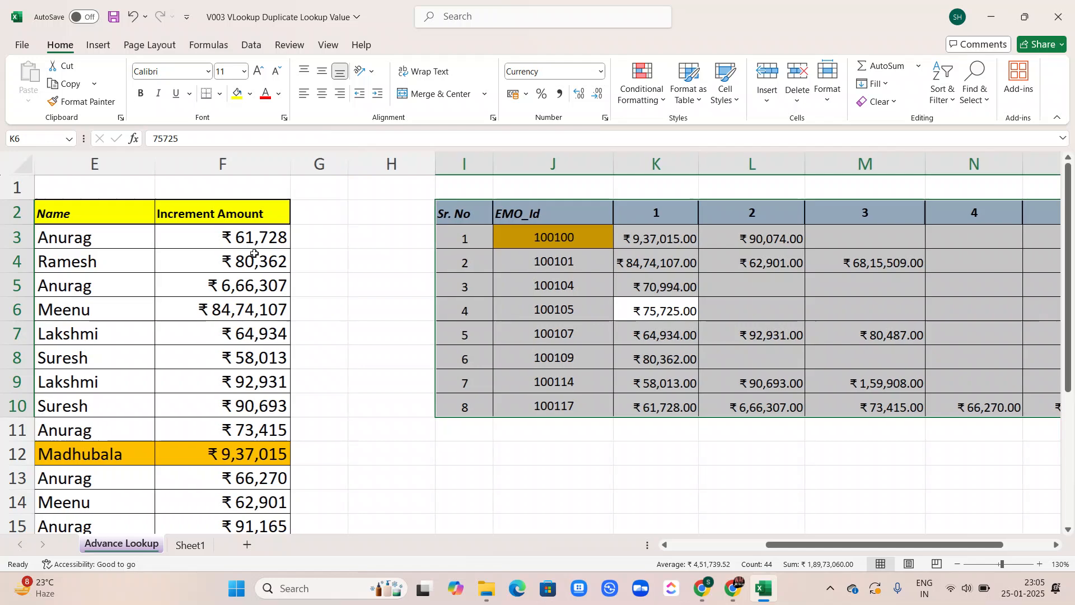
pyautogui.click(327, 298)
# Examine the split increment amounts per employee ID in the summary table against the source employee data
pyautogui.hscroll(3, 328, 299)
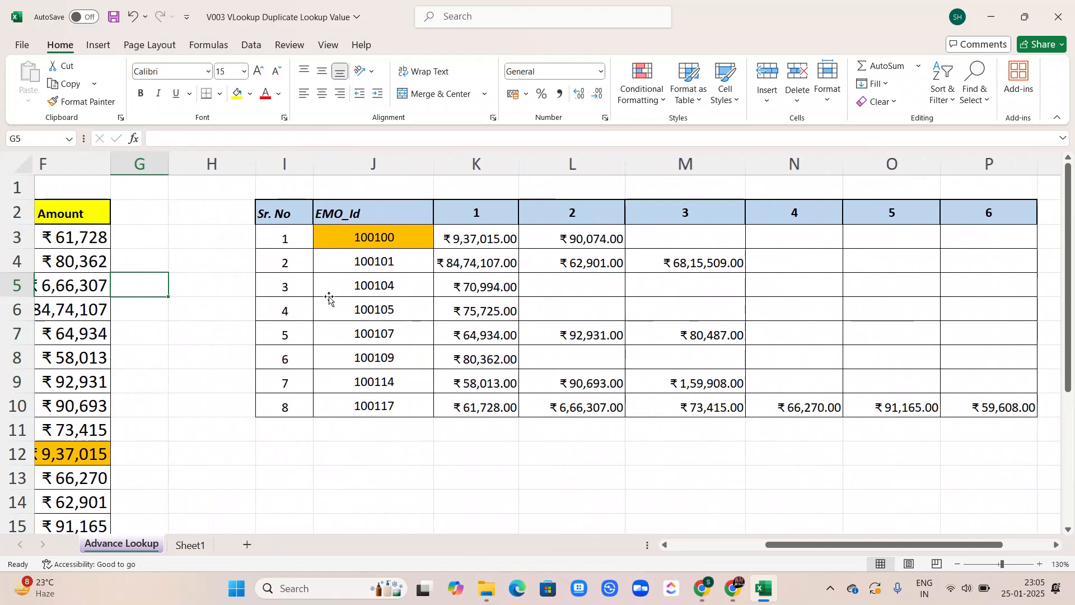
pyautogui.hscroll(-1, 329, 298)
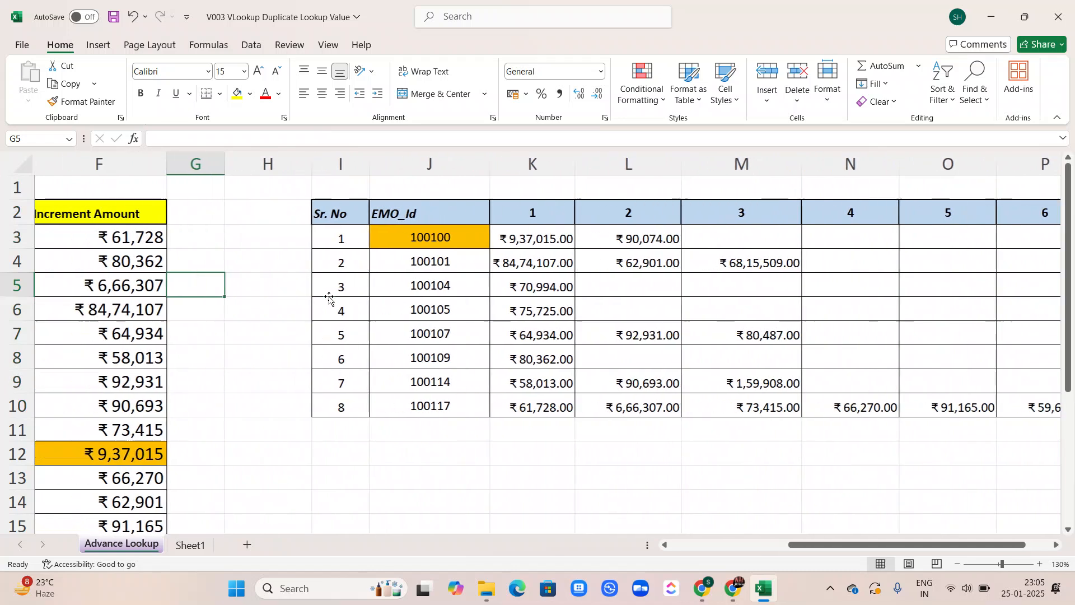
pyautogui.click(501, 440)
pyautogui.scroll(-1, 501, 442)
pyautogui.scroll(1, 501, 441)
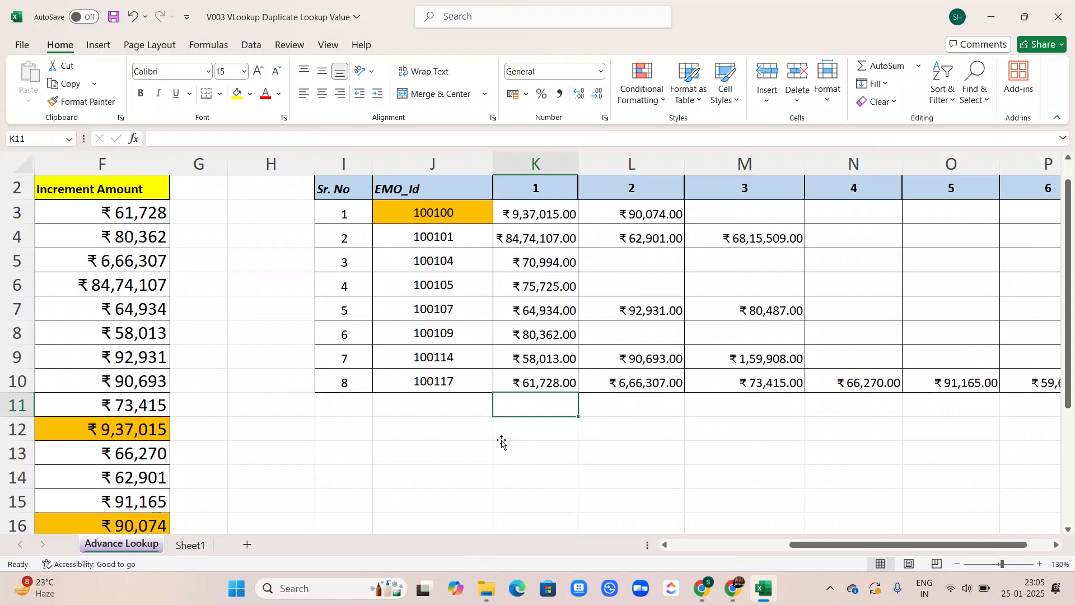
pyautogui.hscroll(-3, 501, 441)
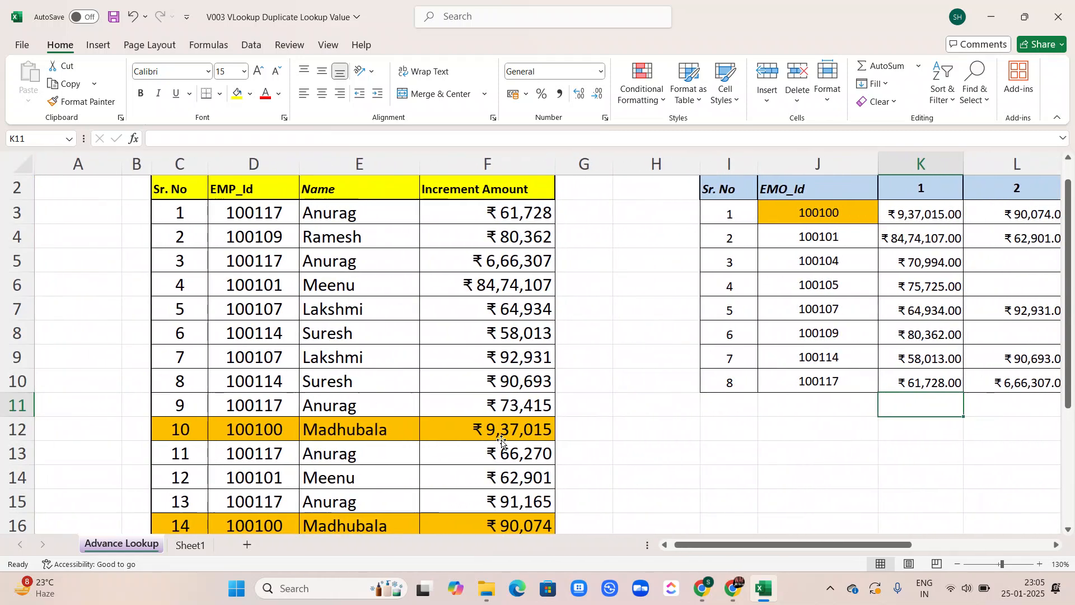
pyautogui.hscroll(1, 502, 442)
pyautogui.hscroll(3, 502, 442)
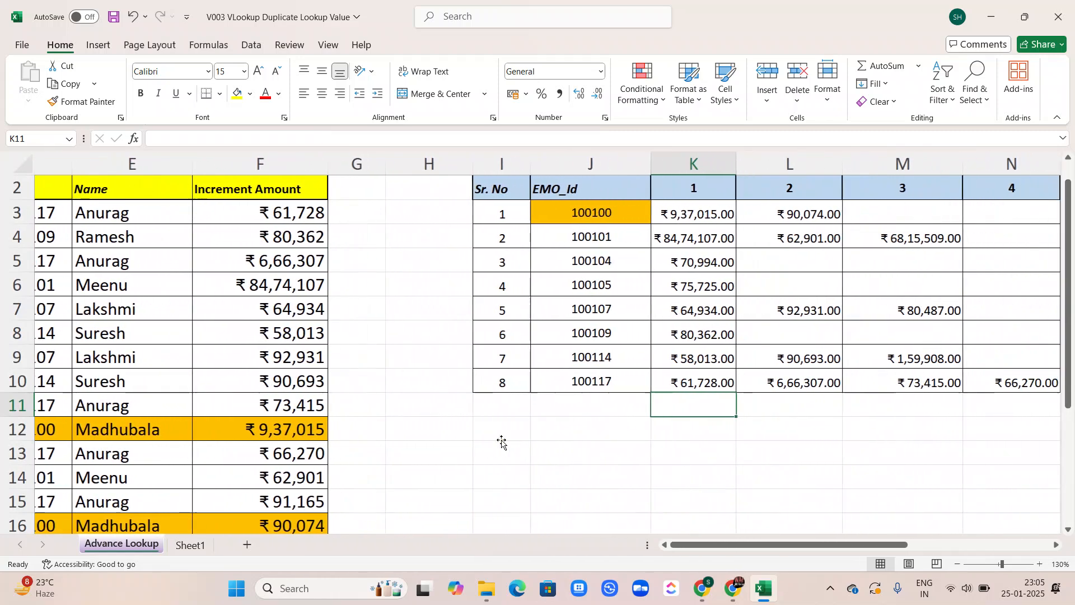